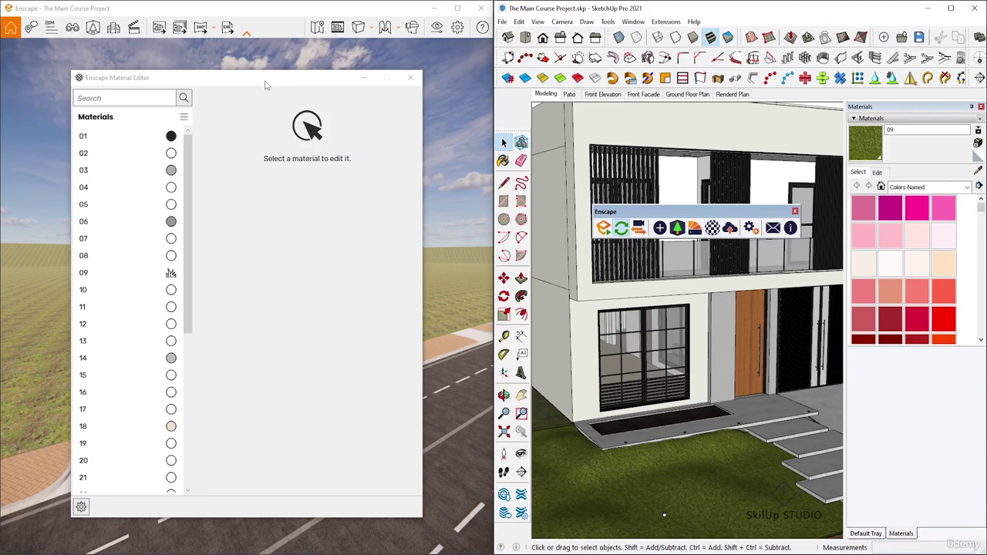
- Select material 01 in the material editor and set its albedo color to dark gray
left_click_drag(253, 87, 460, 87)
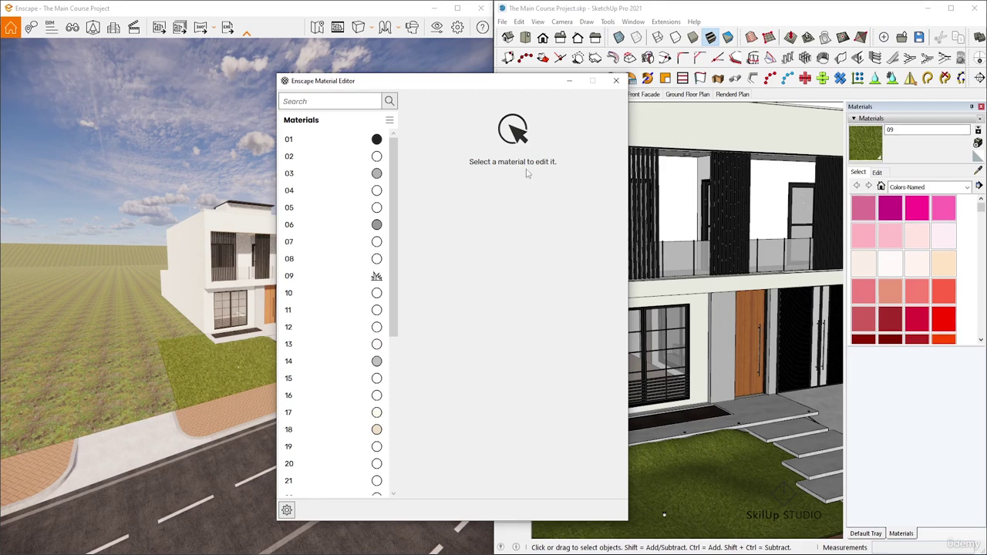
left_click(303, 143)
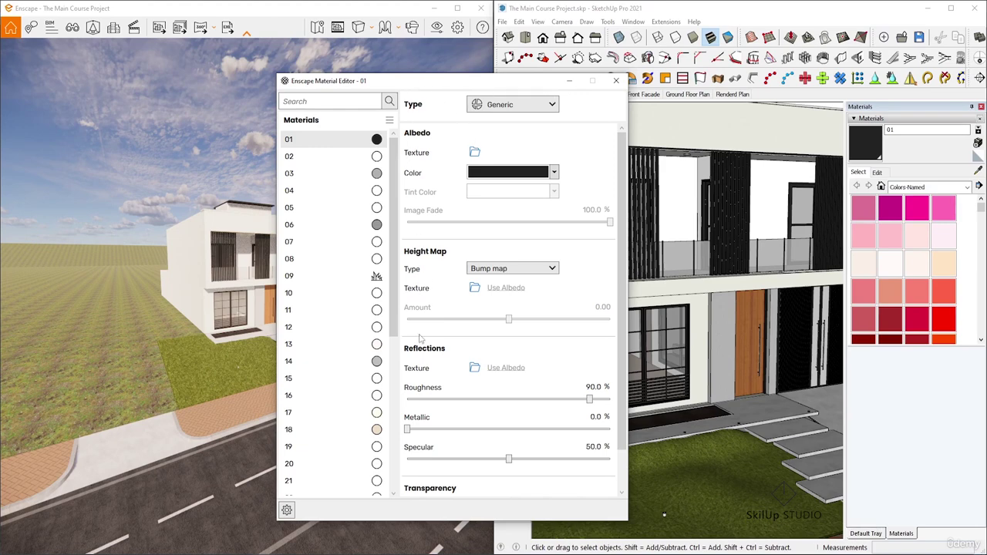
mouse_move(419, 381)
mouse_move(514, 173)
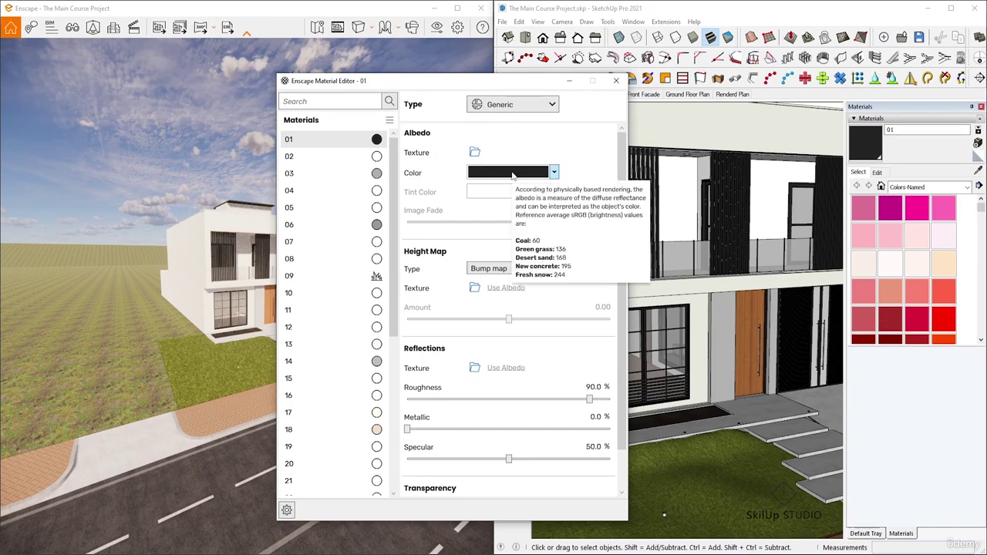
scroll(228, 214, "up", 5)
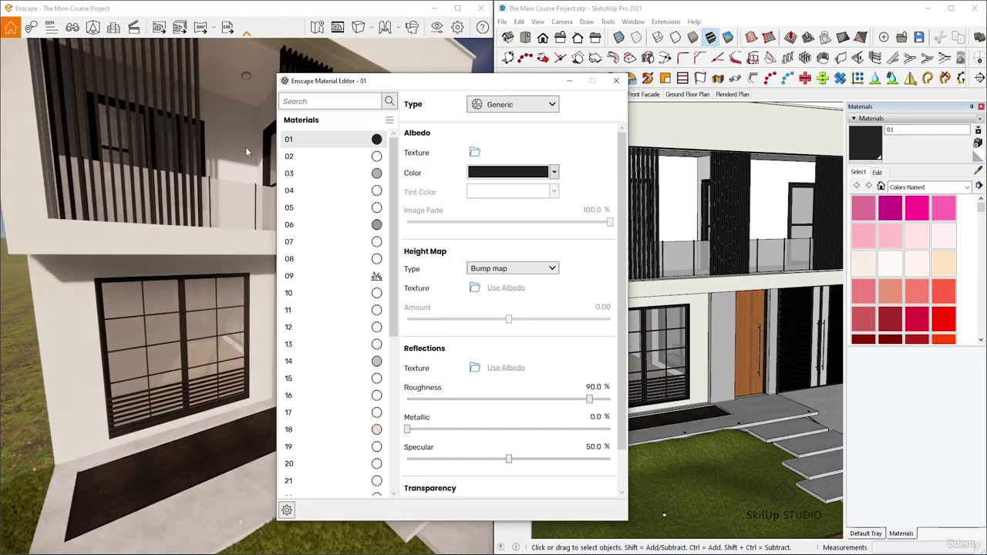
scroll(237, 147, "down", 3)
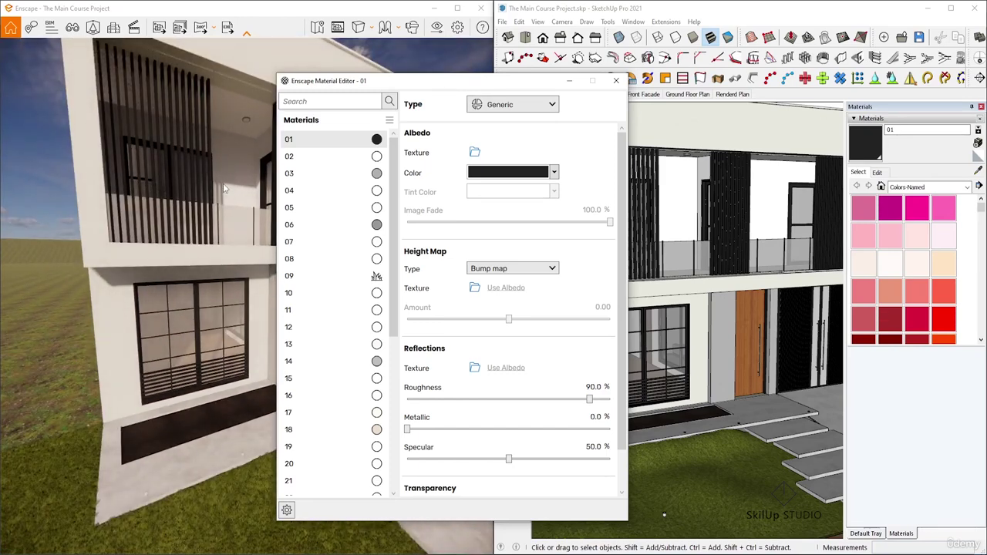
left_click(484, 177)
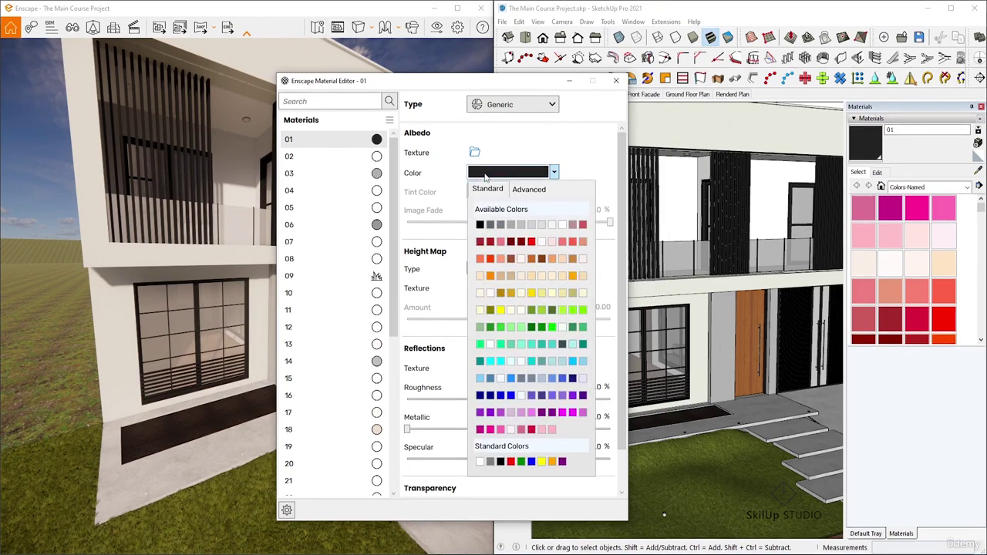
left_click(490, 225)
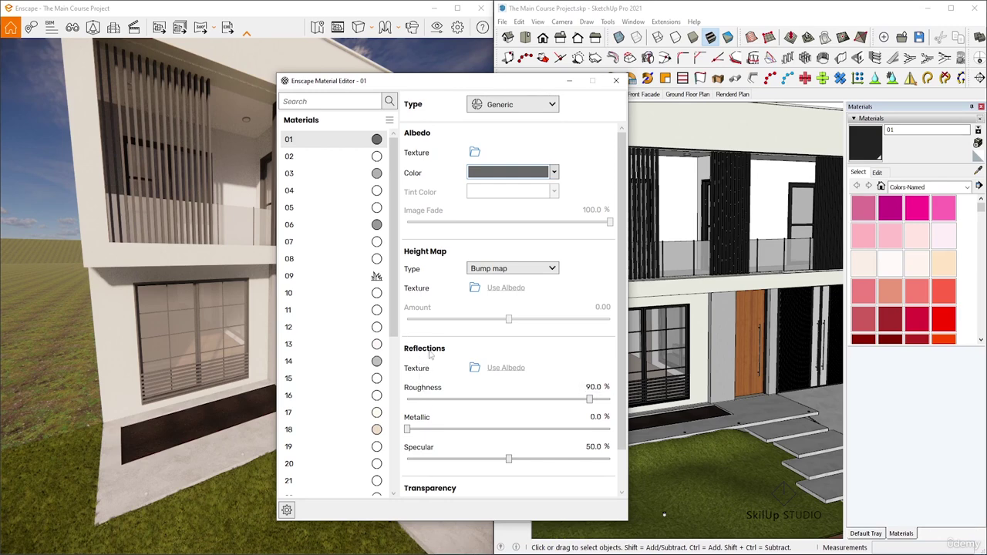
- Set material 01's reflection roughness to 20% and its metallic value to 100%
mouse_move(434, 399)
double_click(594, 388)
type("20")
key("Return")
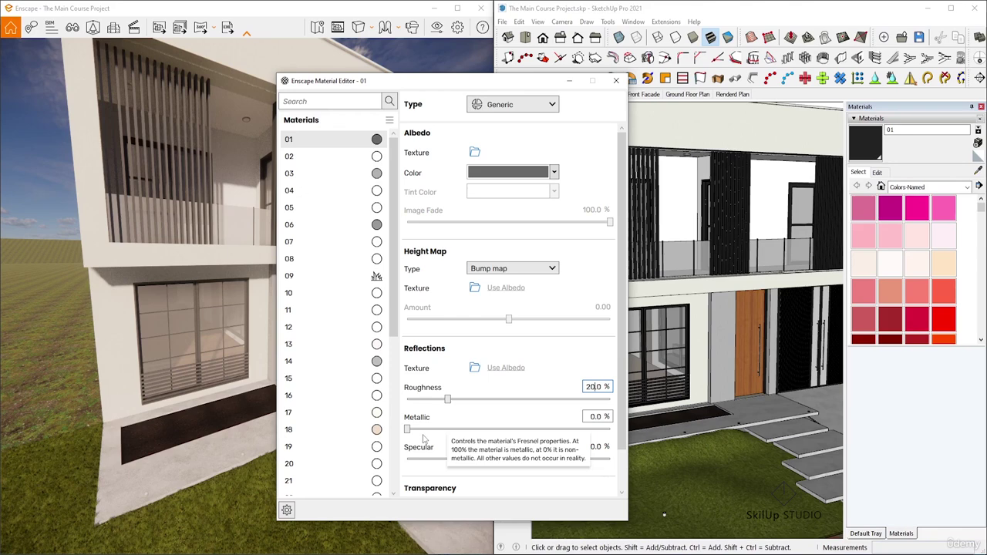
left_click_drag(407, 459, 508, 459)
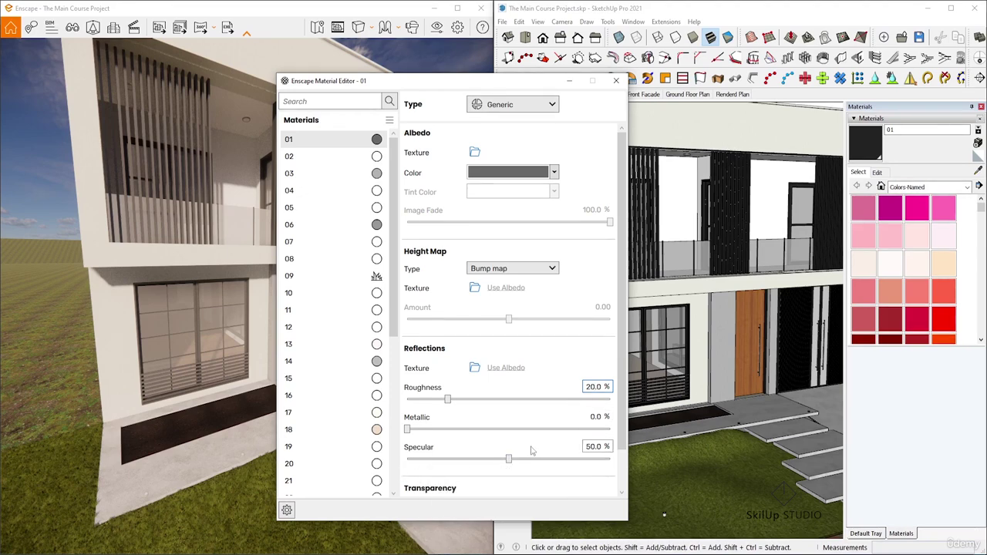
double_click(595, 416)
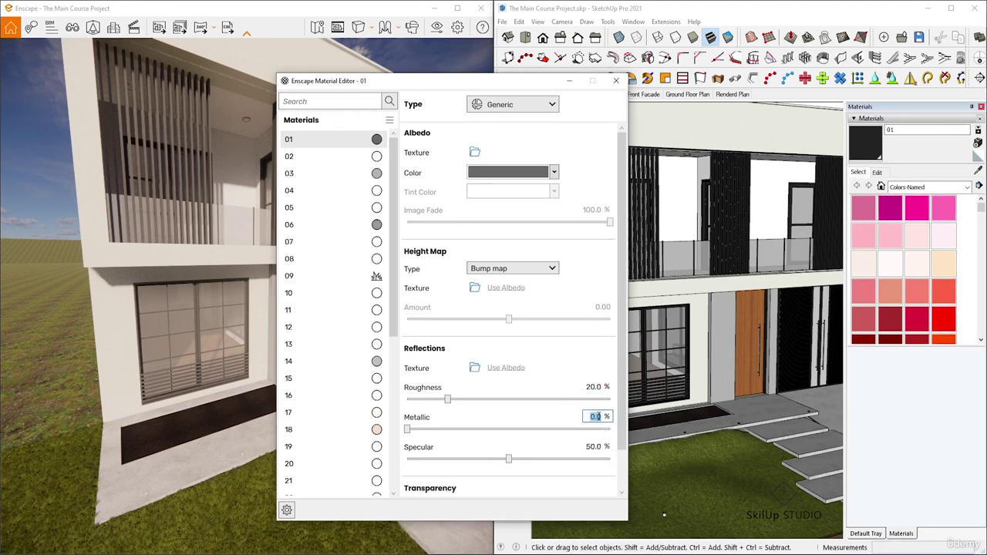
type("100")
key("Return")
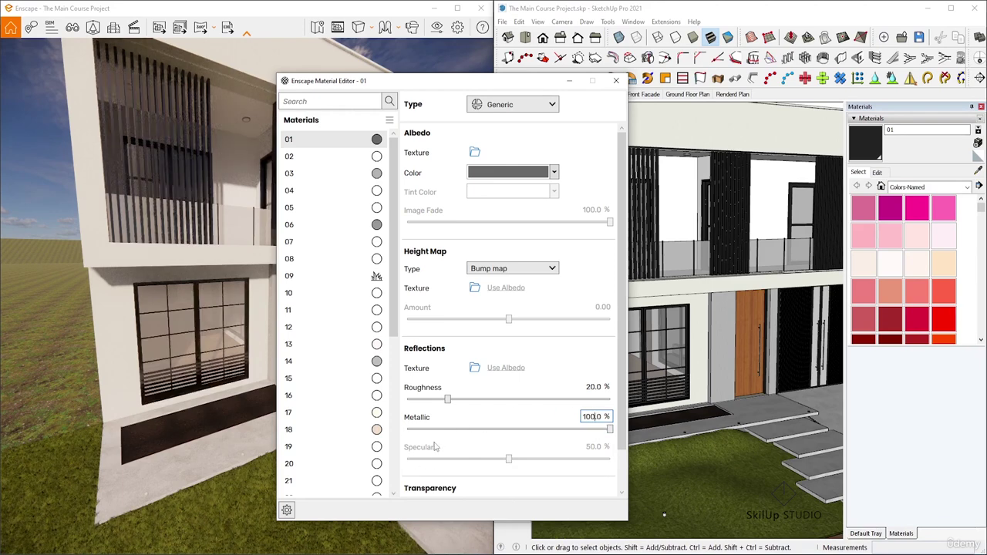
mouse_move(418, 446)
- Try black as the albedo color of material 01 and switch it back to dark gray
scroll(159, 101, "up", 3)
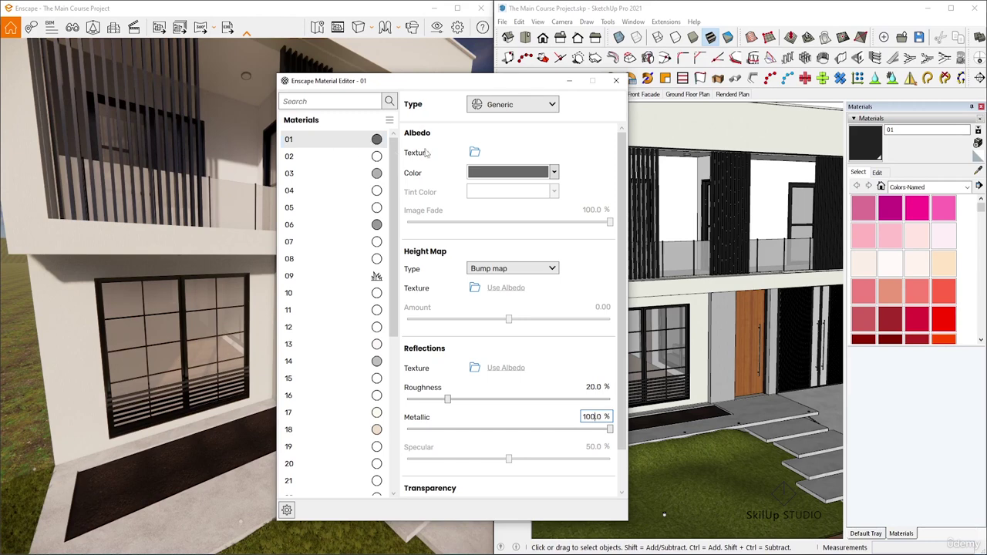
left_click(531, 174)
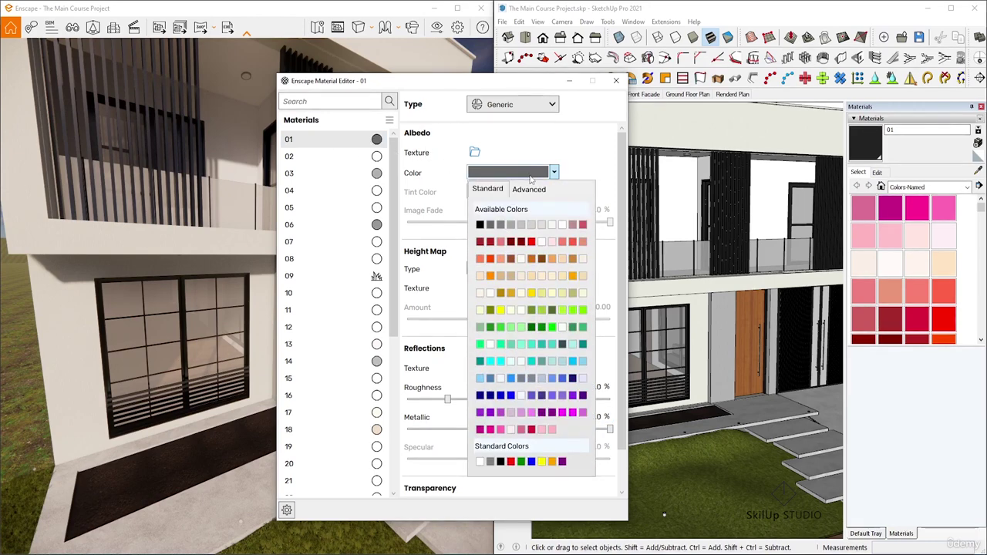
left_click(481, 225)
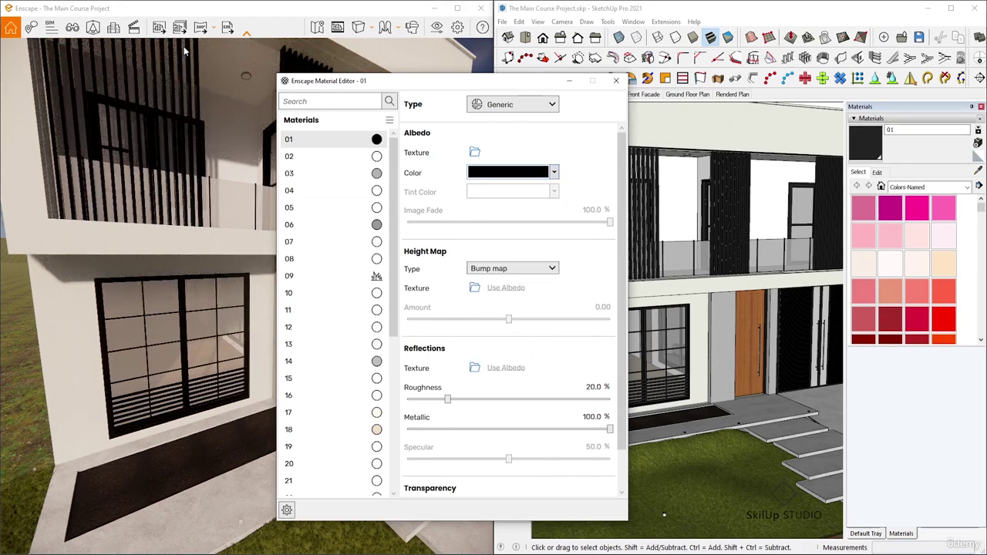
scroll(213, 85, "down", 3)
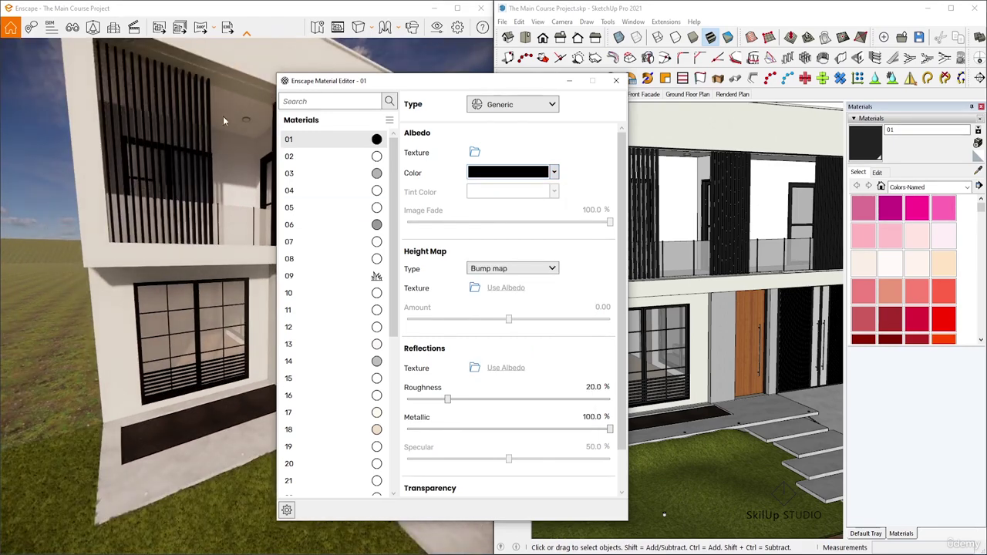
left_click(512, 171)
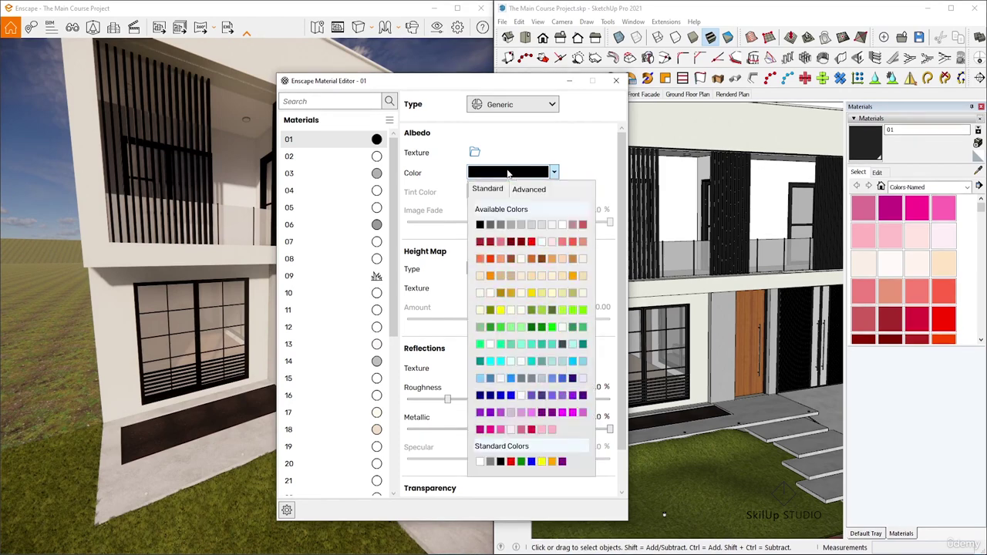
left_click(490, 225)
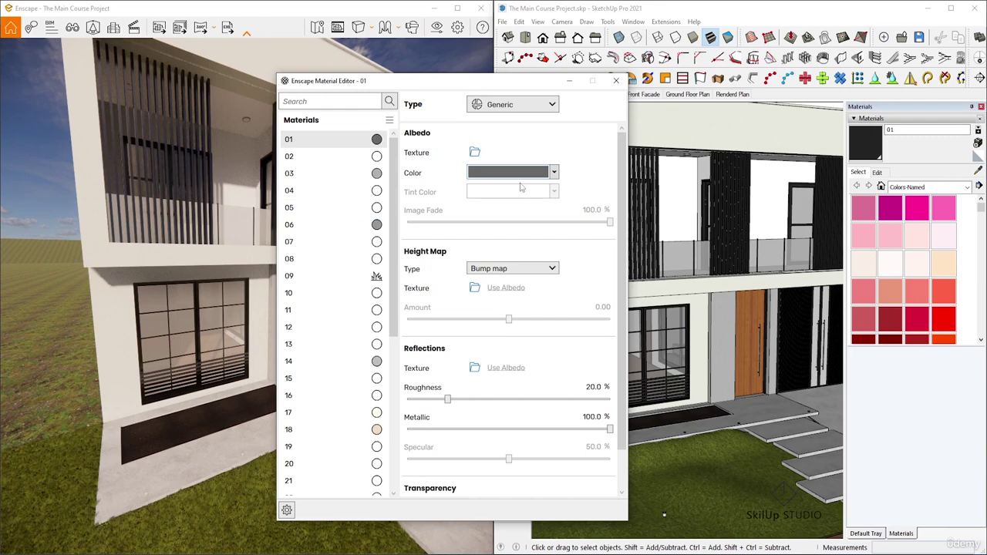
left_click(489, 173)
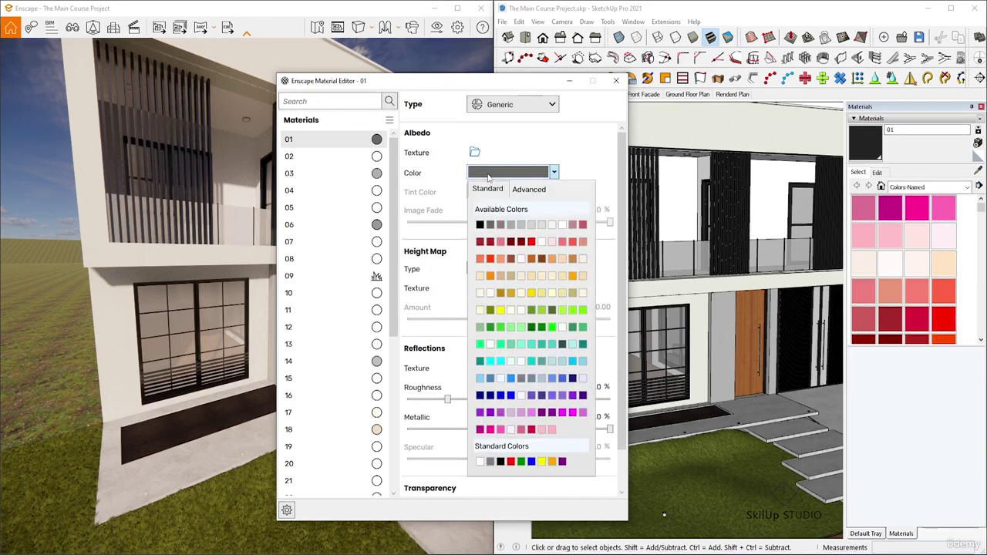
left_click(491, 227)
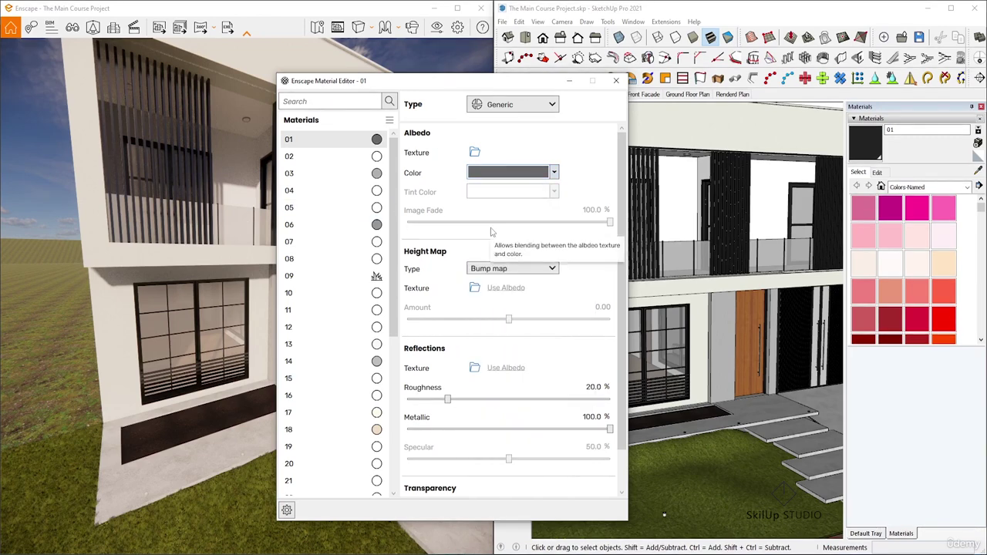
- Select material 02 for editing and sample the gray wall panel beside the wooden door in SketchUp
left_click(297, 157)
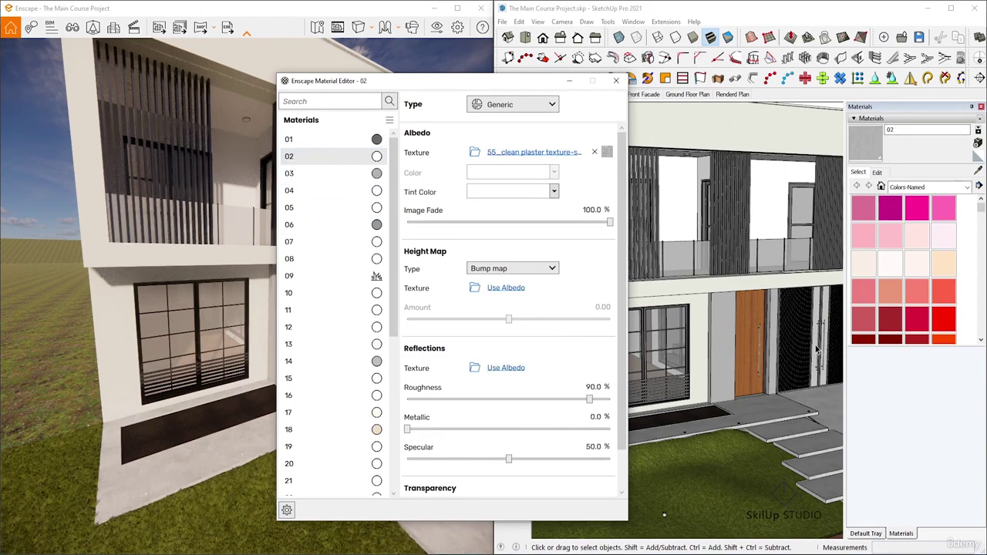
scroll(725, 341, "up", 3)
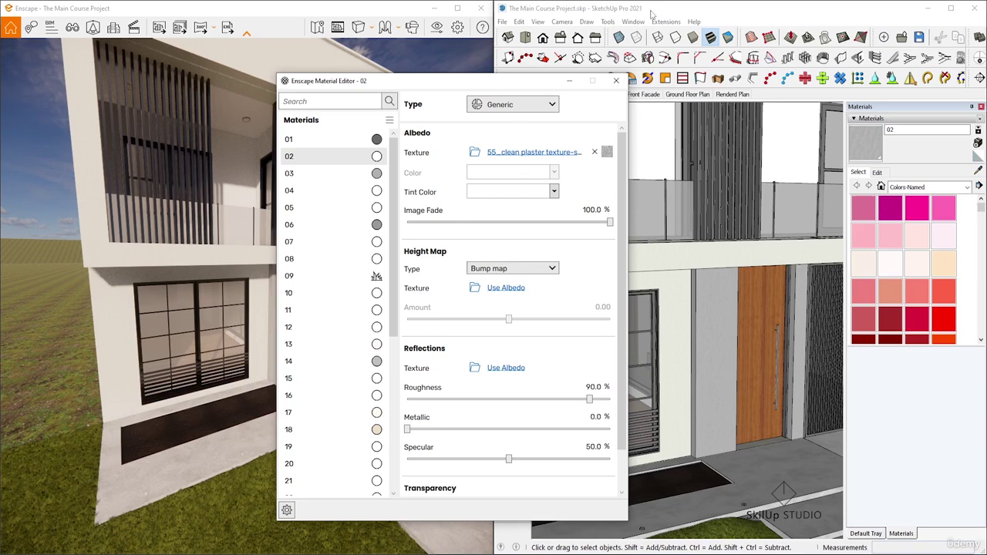
left_click(652, 14)
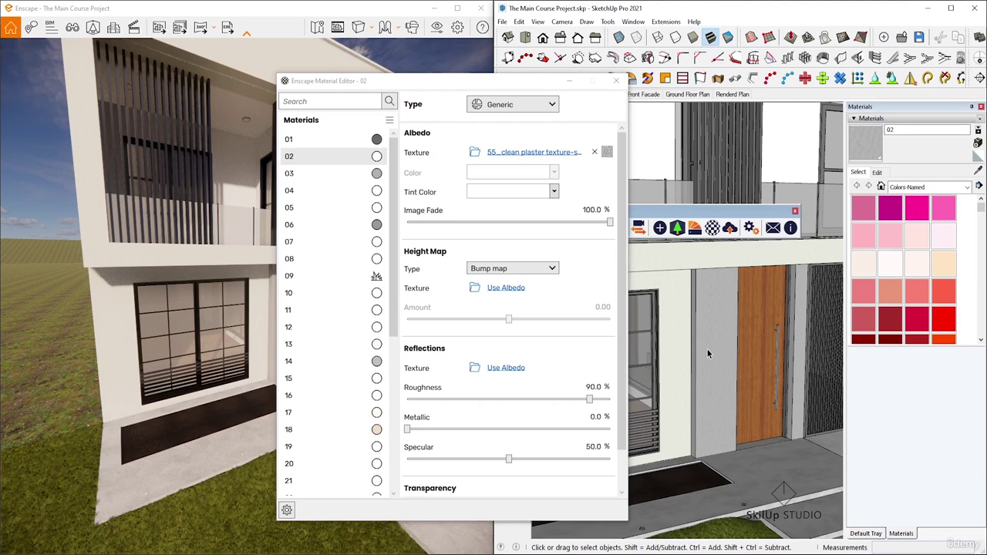
key("b")
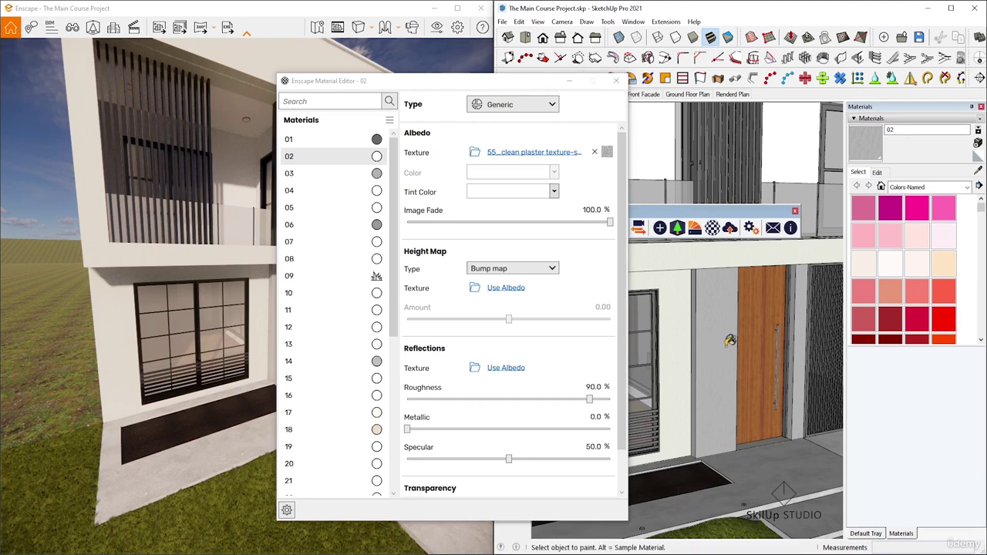
key("alt")
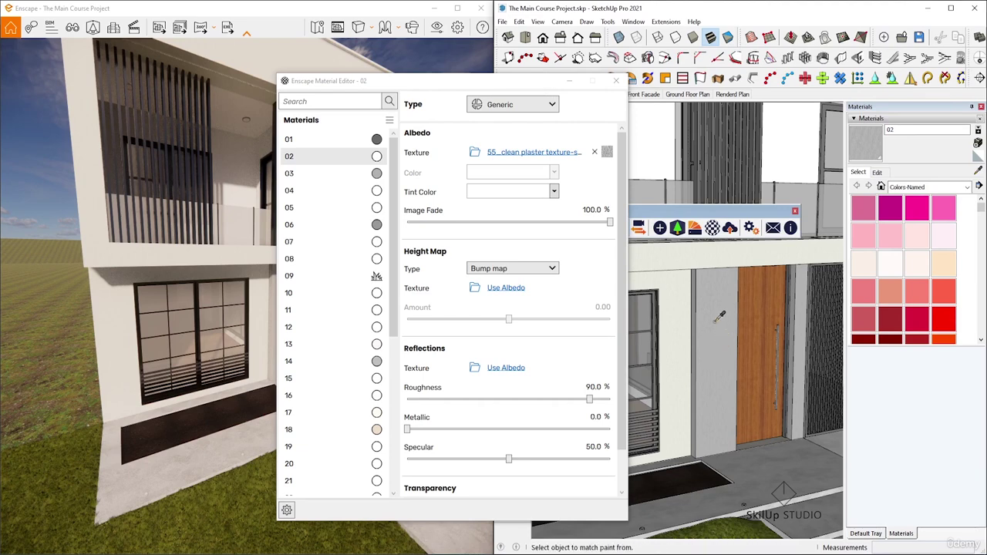
left_click(720, 317, "alt")
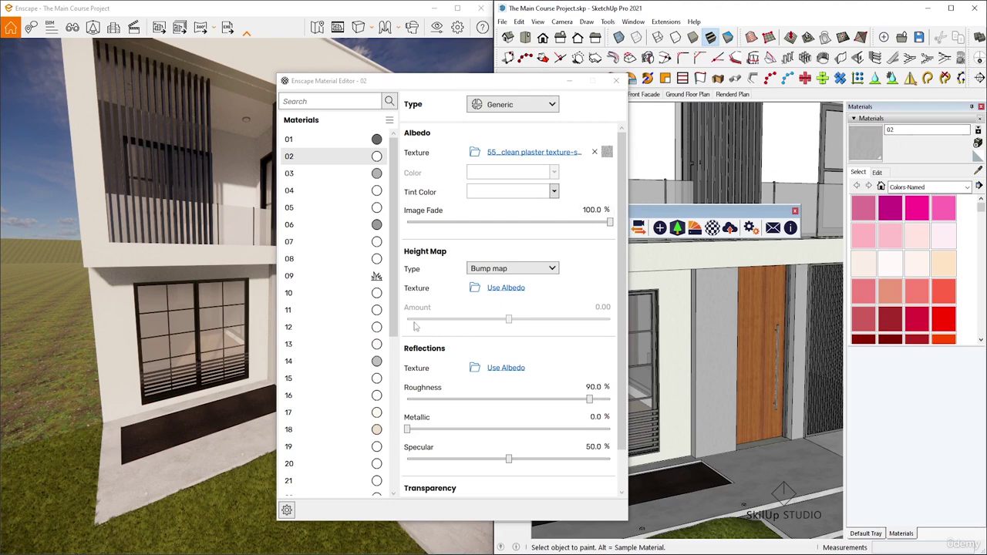
scroll(732, 355, "up", 4)
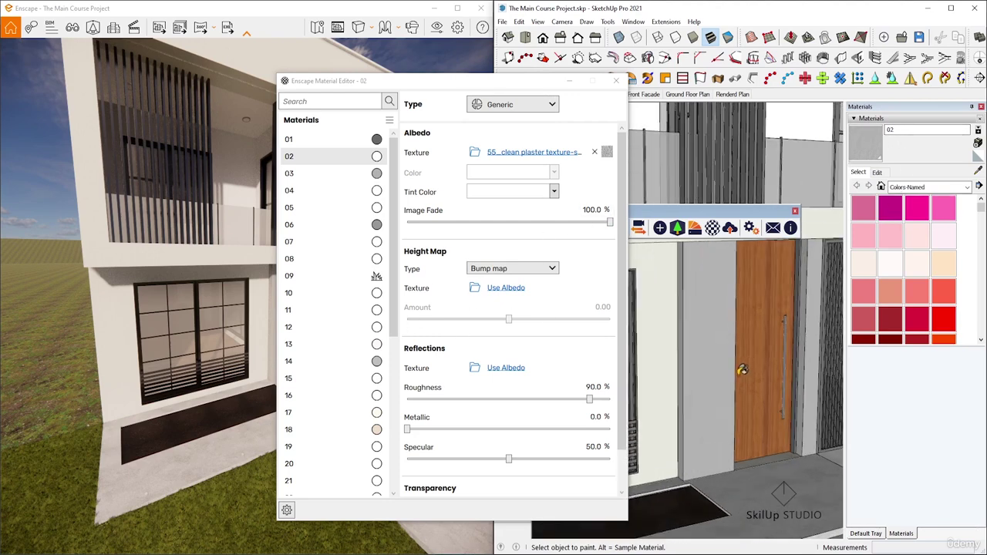
- Back in Enscape, give material 02 a Bump map height map that reuses its albedo plaster texture
left_click(299, 23)
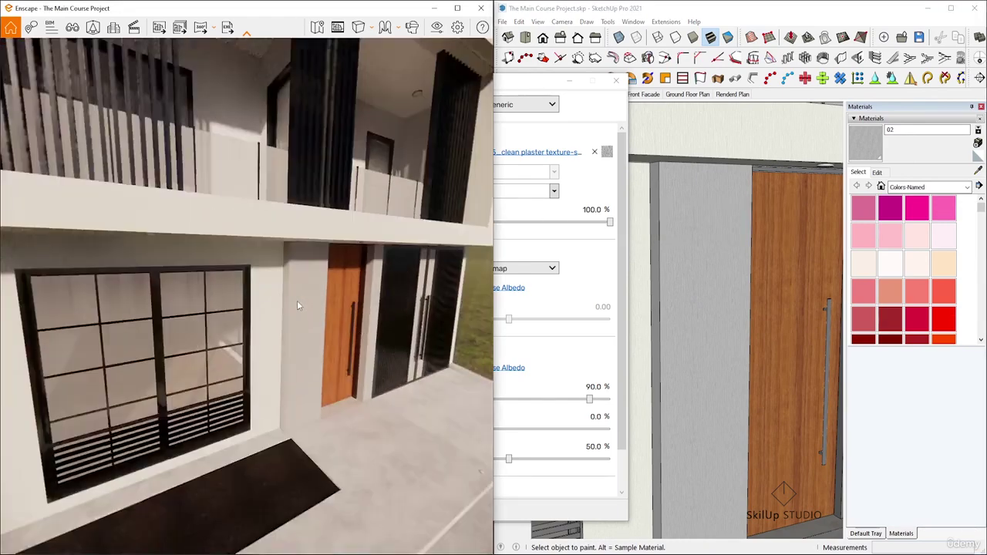
scroll(371, 333, "up", 4)
scroll(406, 356, "down", 3)
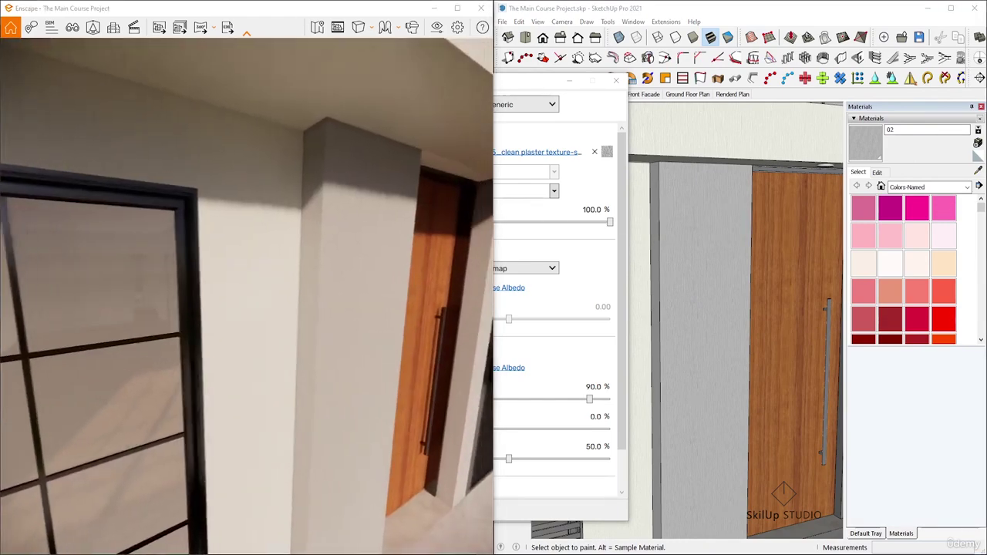
scroll(339, 377, "up", 4)
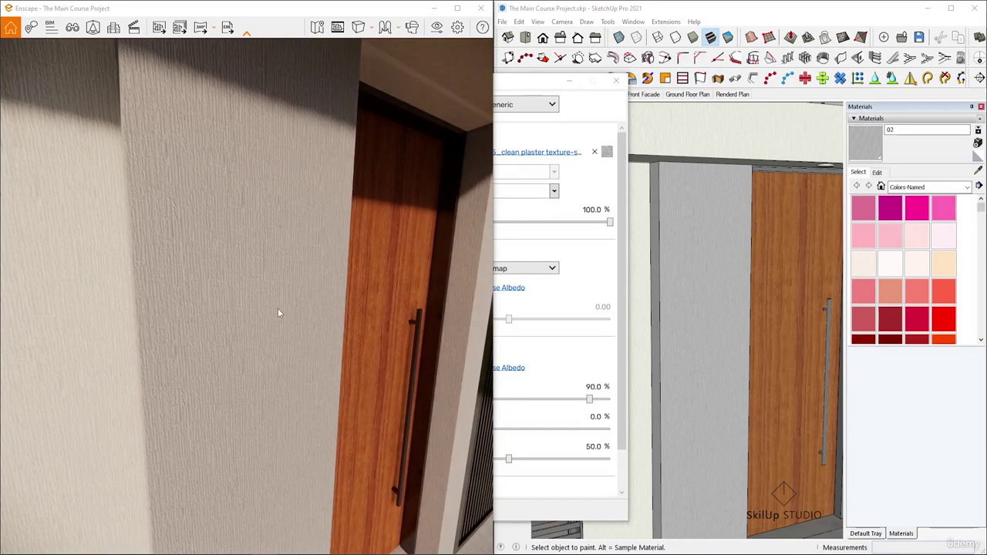
left_click(534, 84)
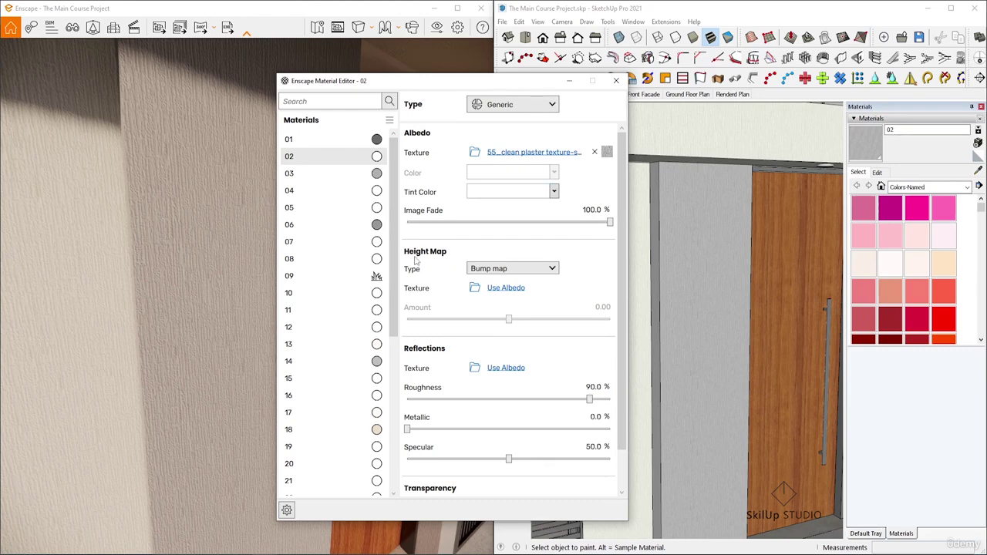
left_click(484, 270)
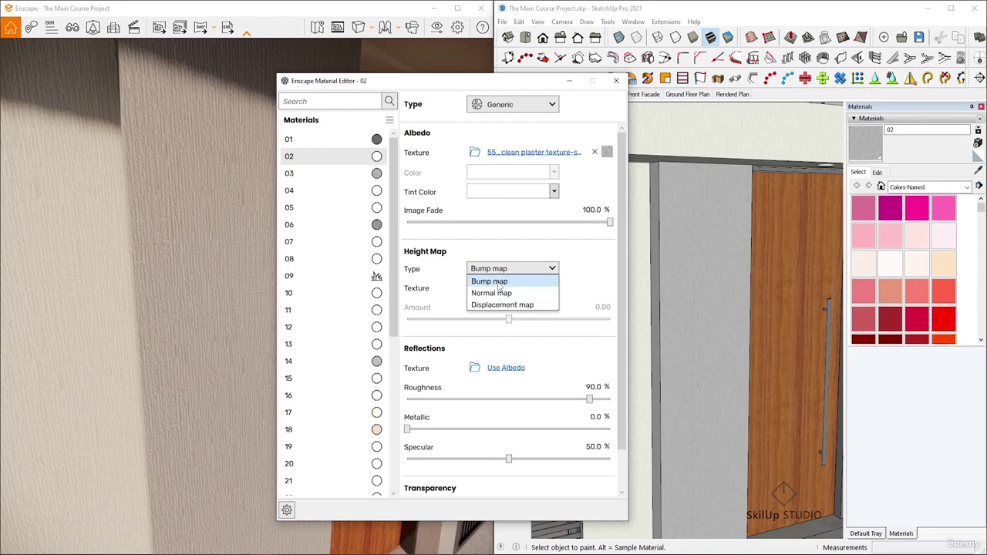
left_click(499, 283)
mouse_move(442, 307)
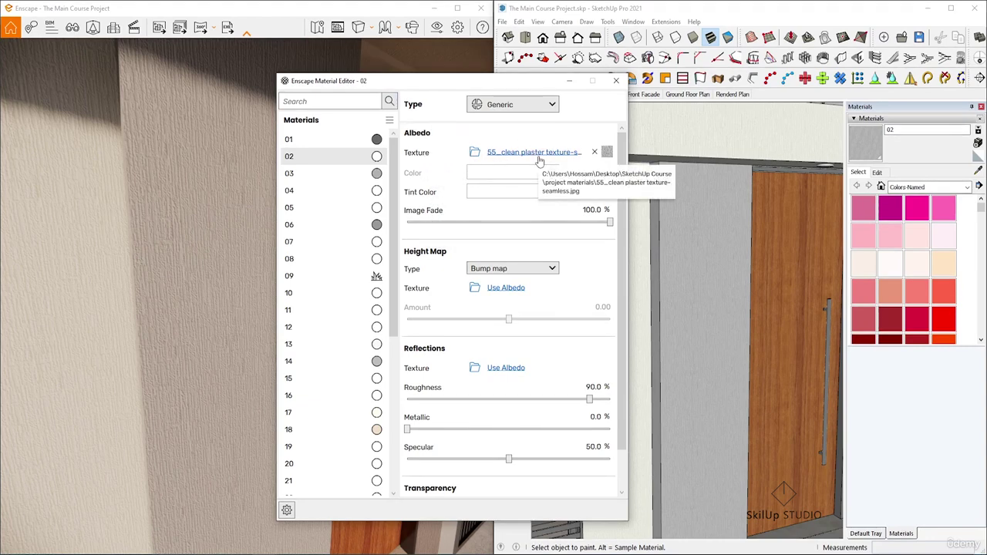
left_click(499, 291)
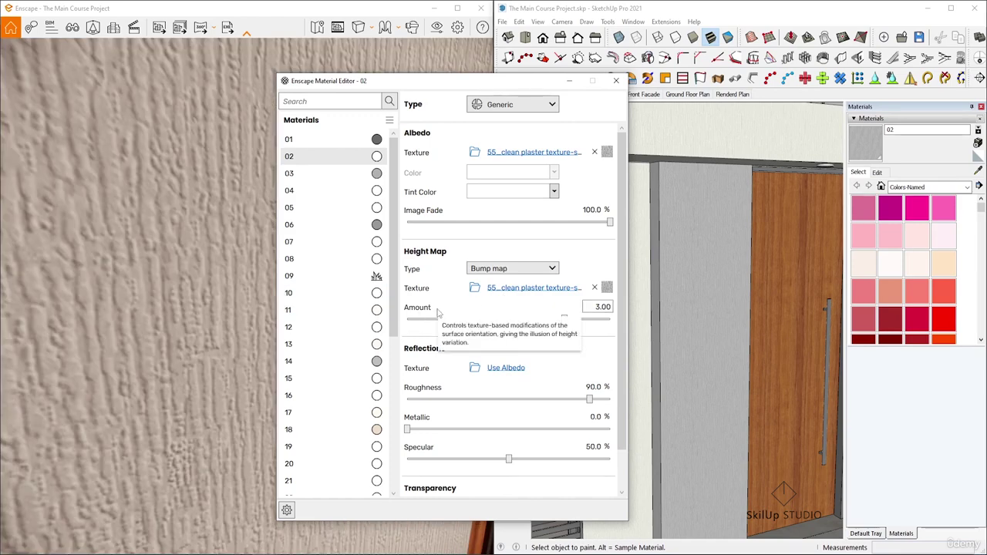
- Set the bump map amount of material 02 to 4.00 and check the wall panel in the render
double_click(598, 307)
type("4")
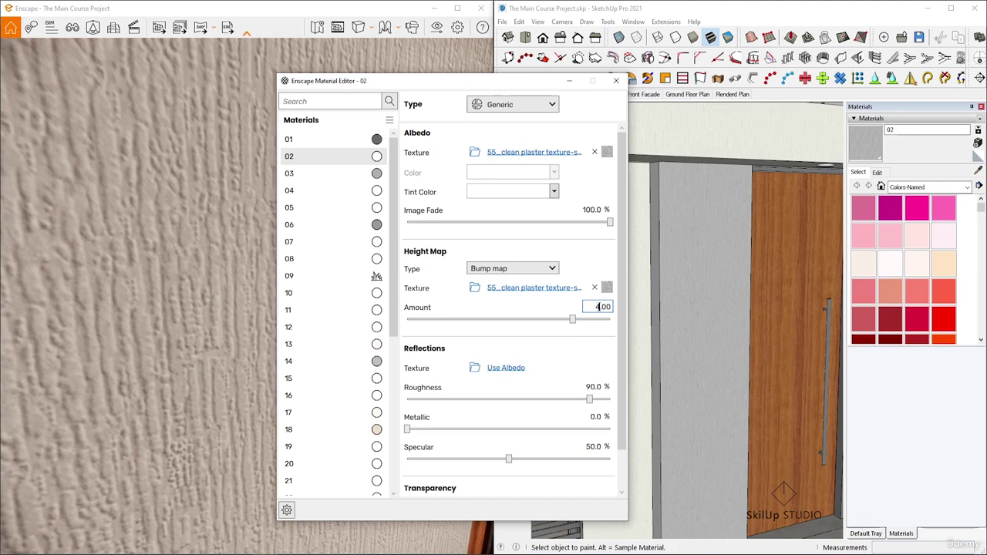
scroll(207, 284, "down", 3)
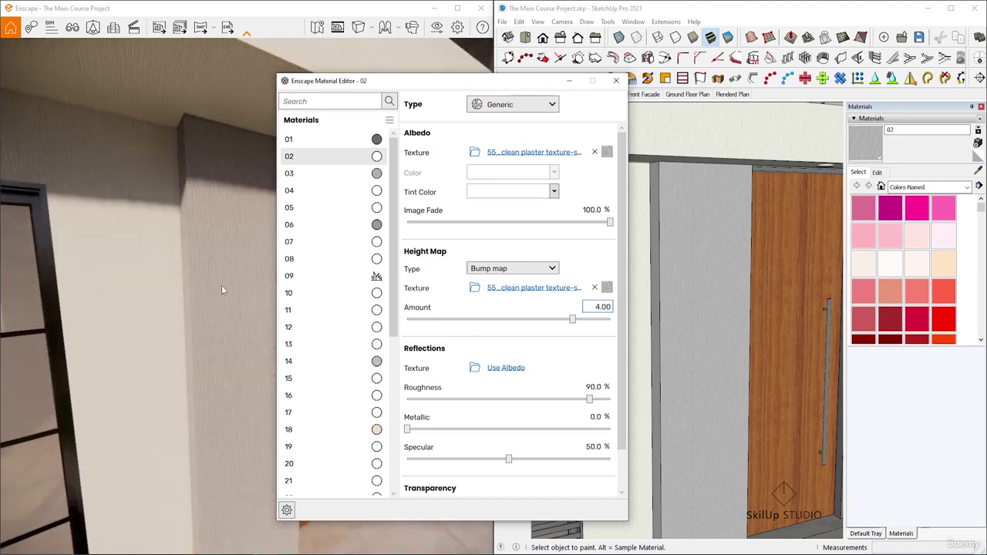
- In SketchUp, set the texture size of material 02 to 80 cm by 80 cm
scroll(222, 288, "down", 2)
left_click(877, 172)
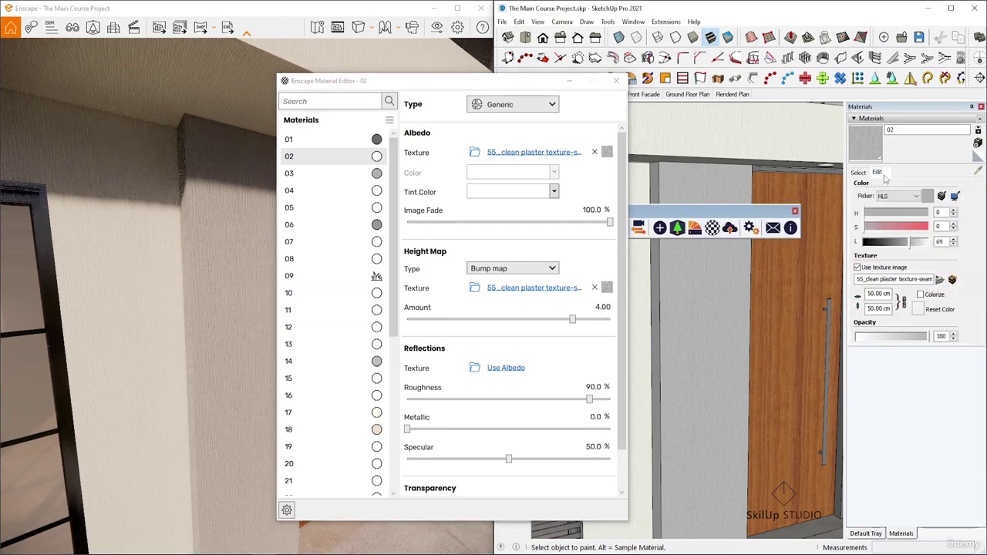
double_click(870, 294)
type("80")
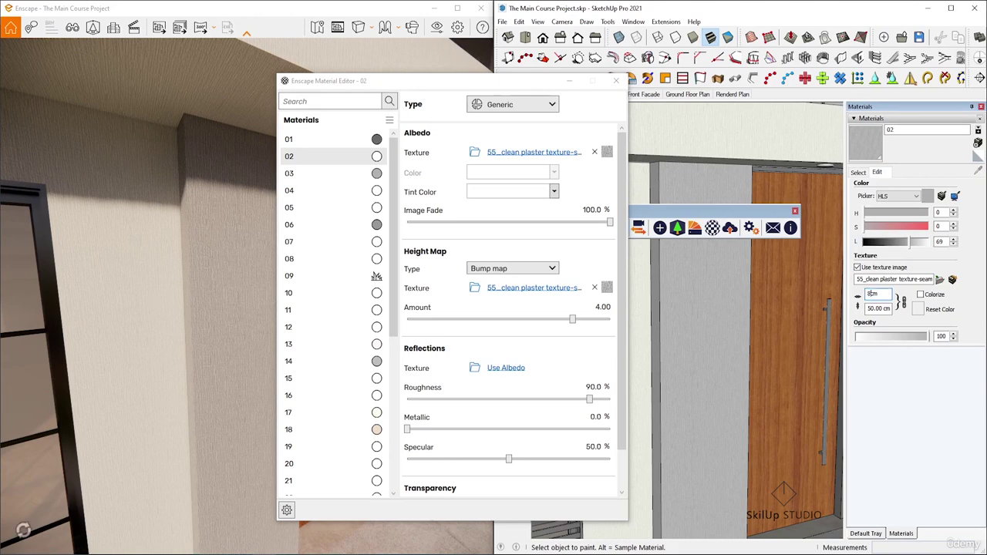
key("Return")
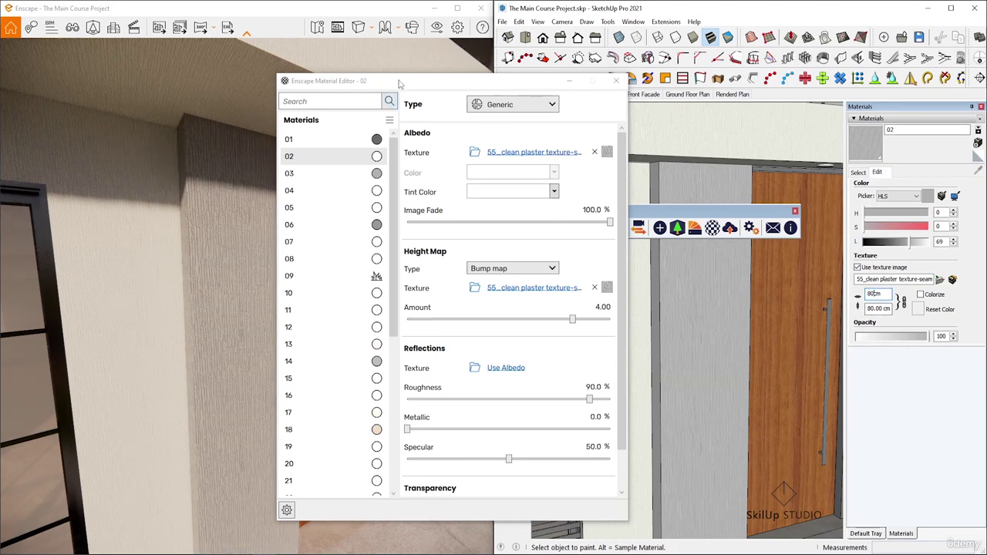
- Back in the Enscape Material Editor, set the reflection roughness of material 02 to 70%
left_click_drag(405, 81, 421, 82)
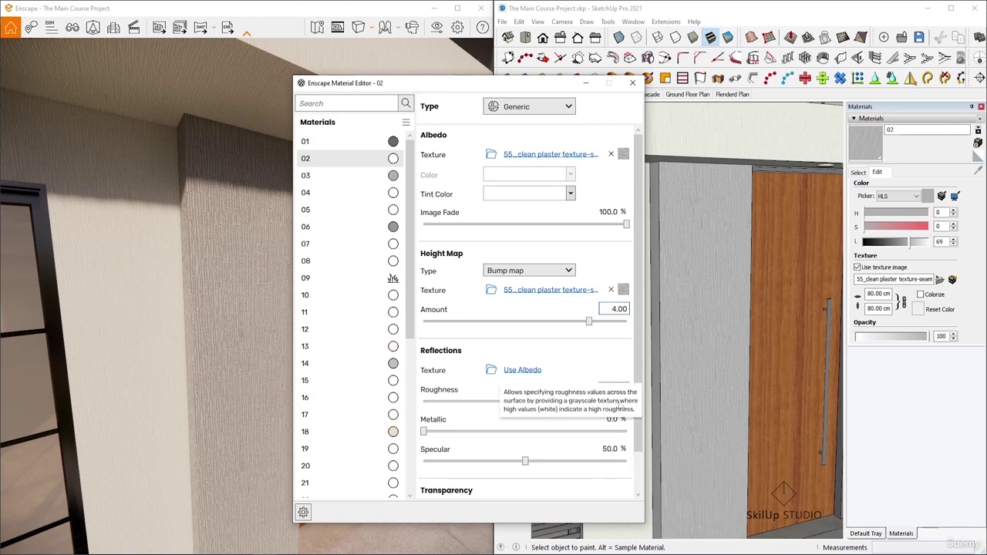
left_click(612, 389)
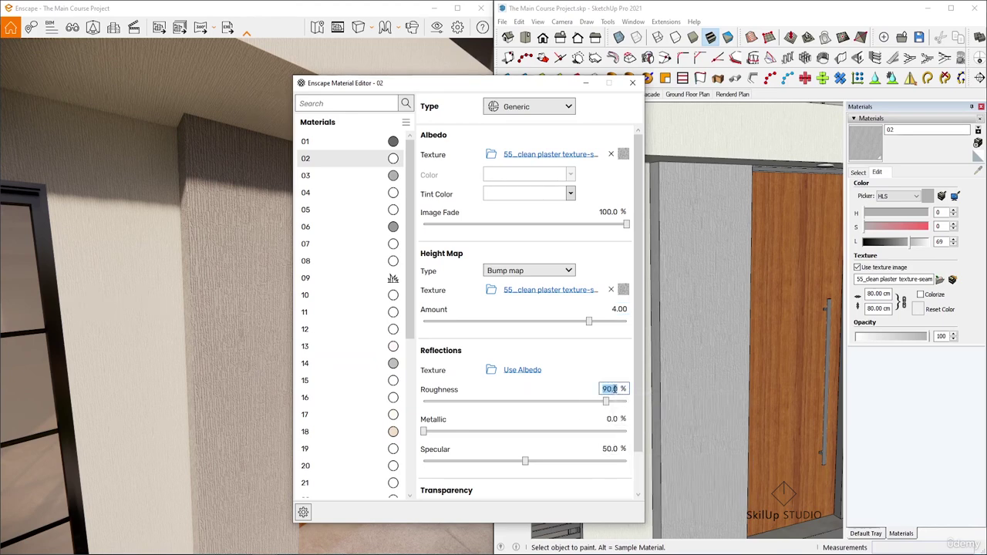
type("70")
- Select material 03, view the slatted metal gate in the SketchUp model, and set the material's metallic value to 100%
left_click(334, 176)
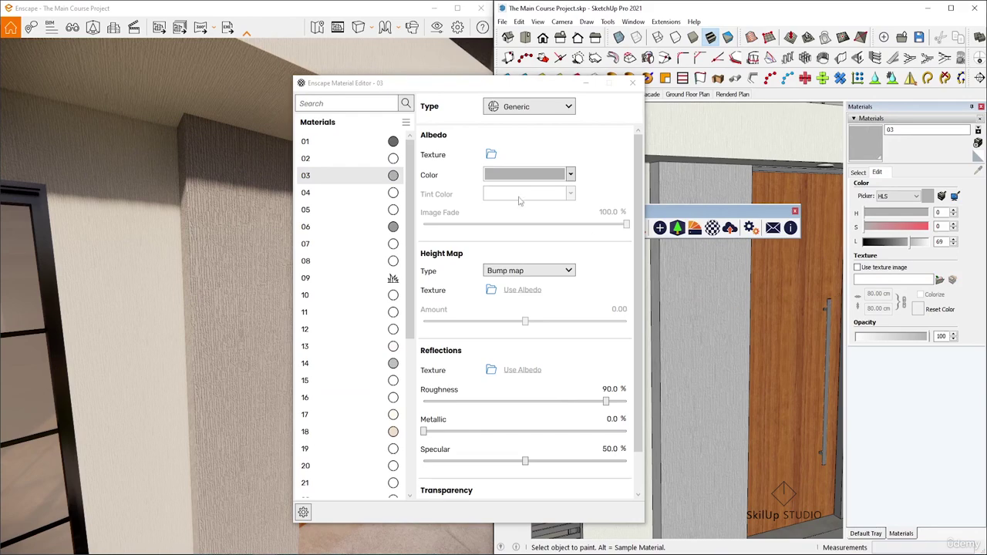
scroll(798, 300, "down", 5)
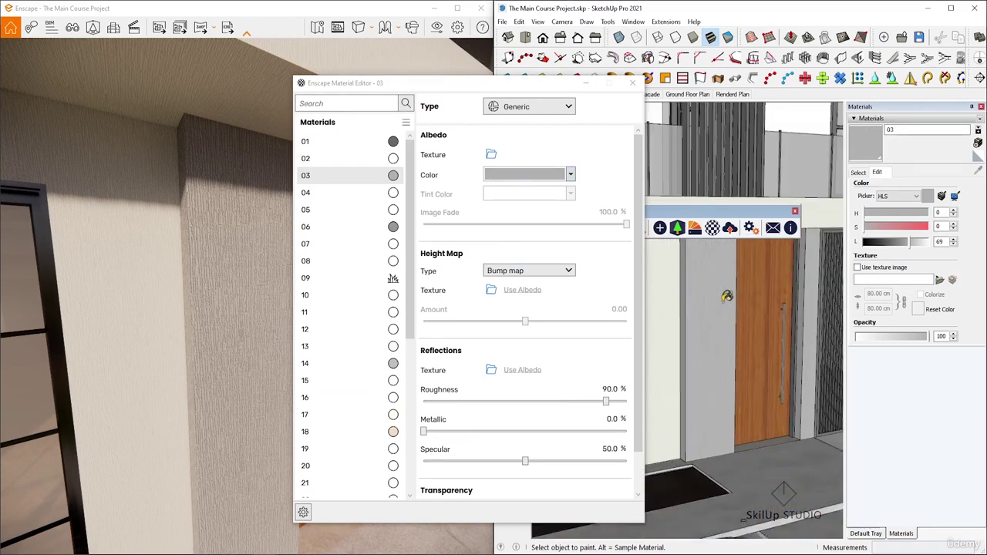
scroll(767, 324, "up", 4)
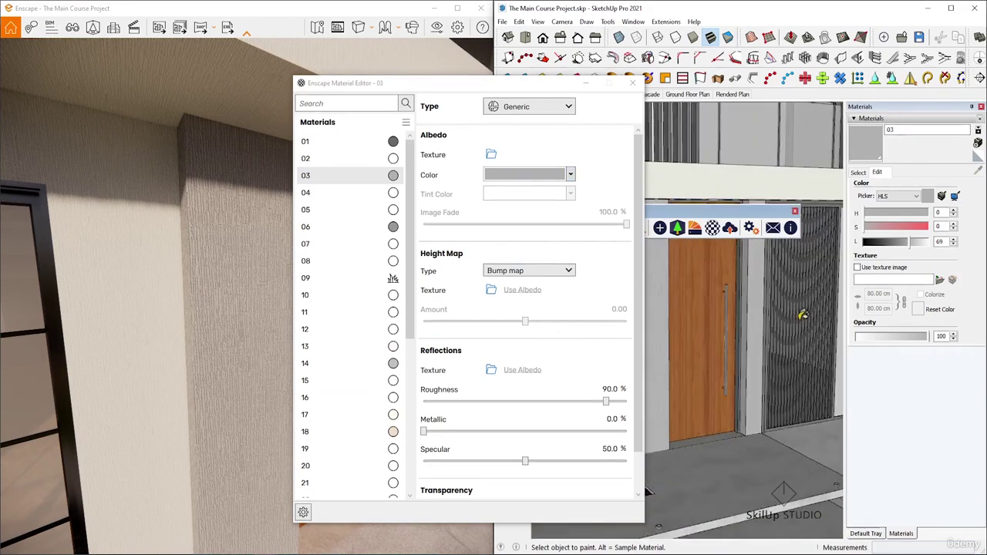
scroll(747, 312, "up", 3)
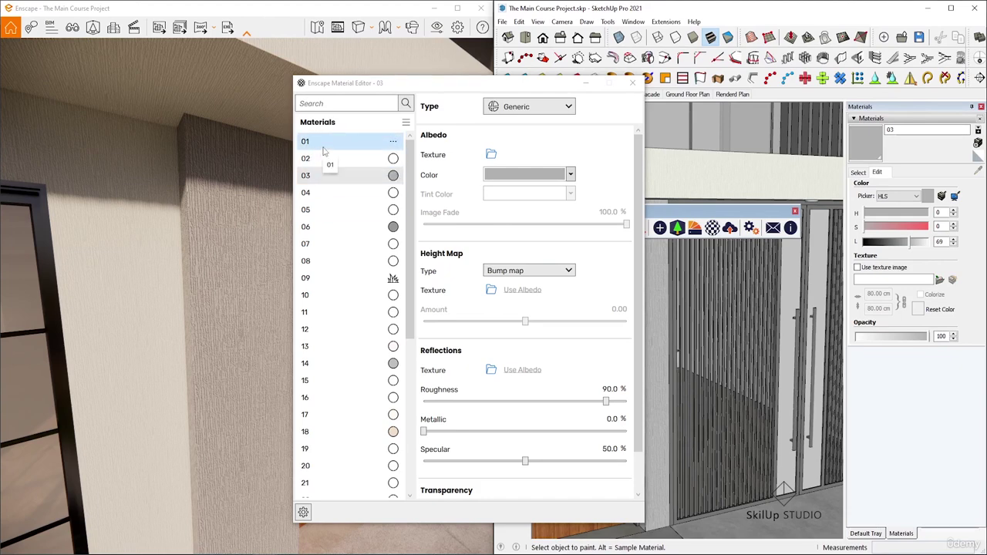
left_click(615, 419)
type("1")
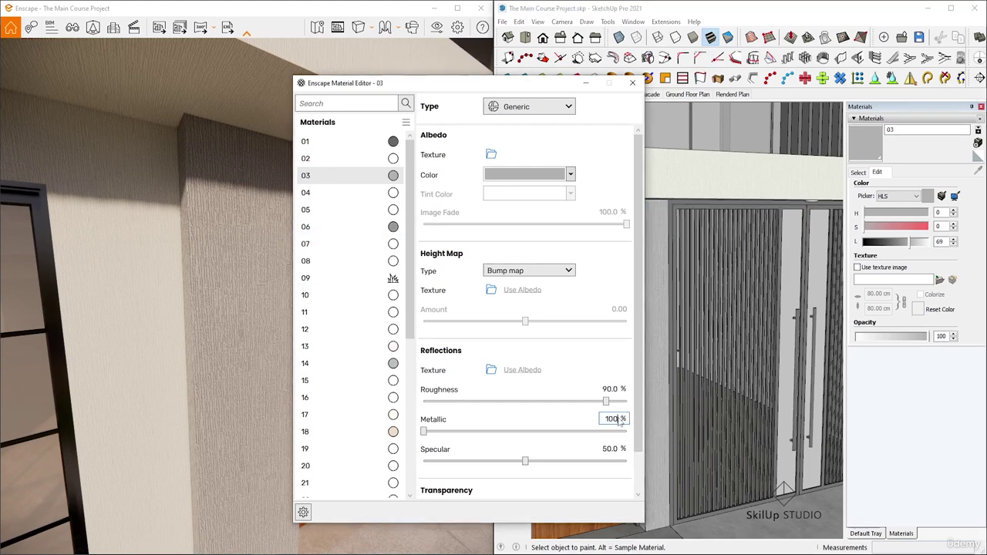
type("00")
key("Return")
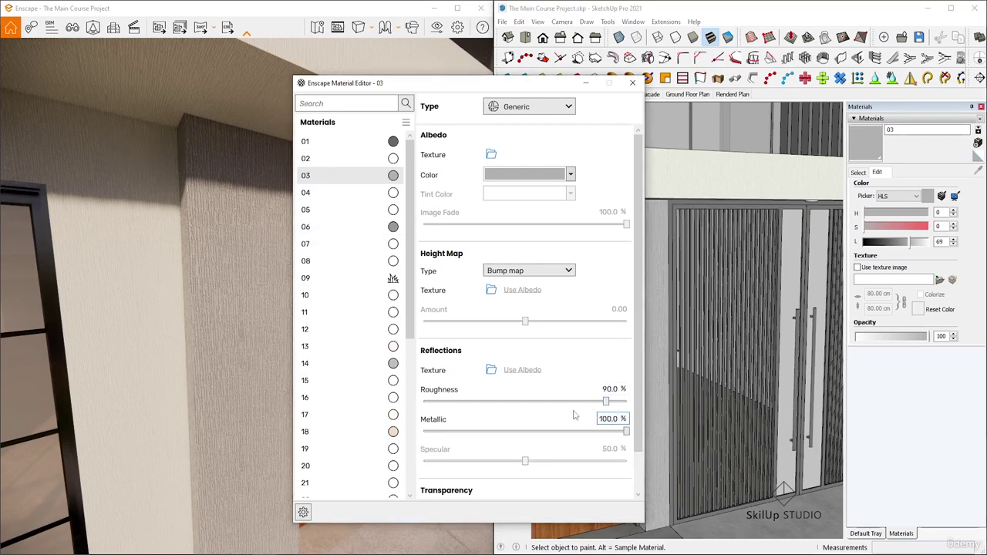
- Set the roughness of material 03 to 50% and check the metal gate in the Enscape render
left_click_drag(409, 83, 659, 100)
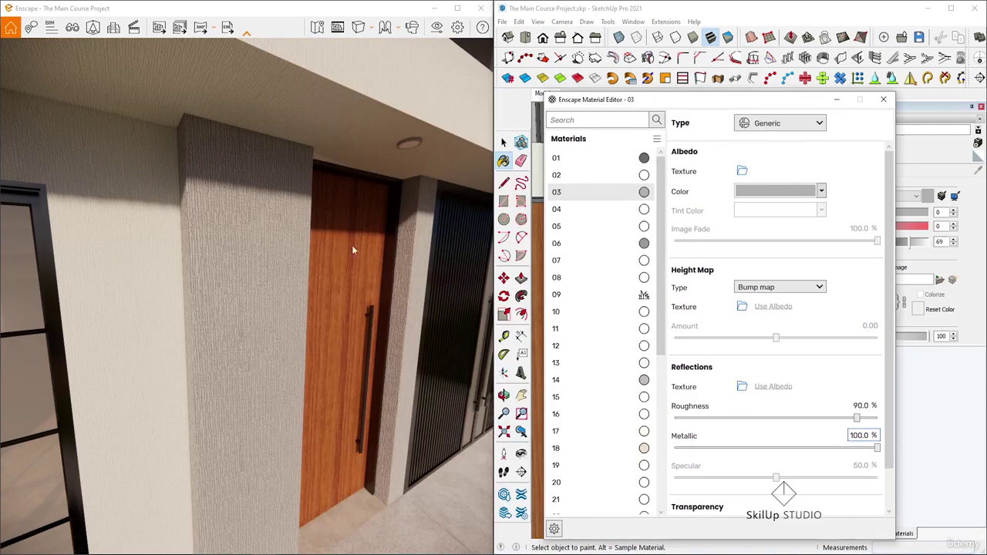
scroll(327, 294, "down", 5)
scroll(401, 310, "up", 2)
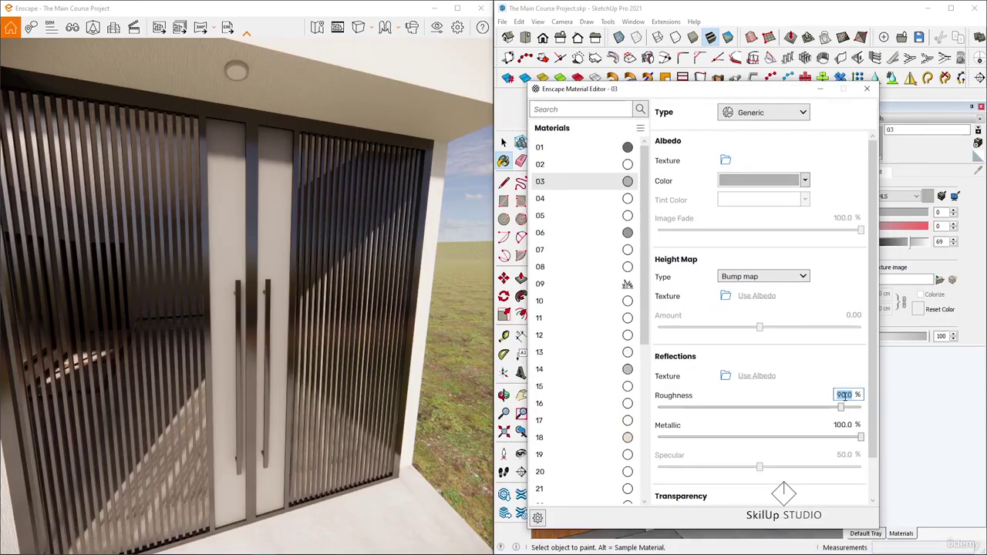
type("50")
key("Return")
scroll(281, 178, "down", 3)
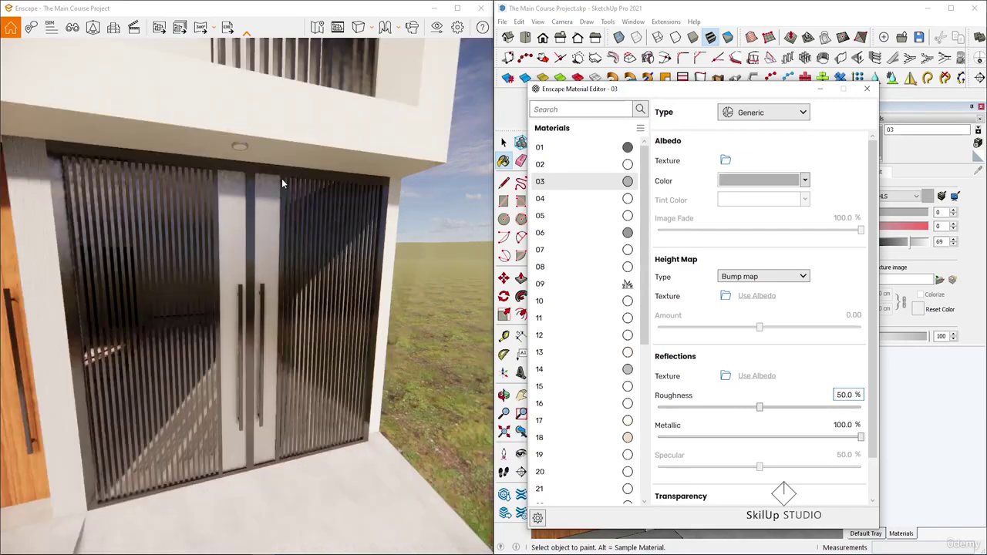
- Select material 04 and reuse its albedo plaster texture as the bump map
left_click(565, 199)
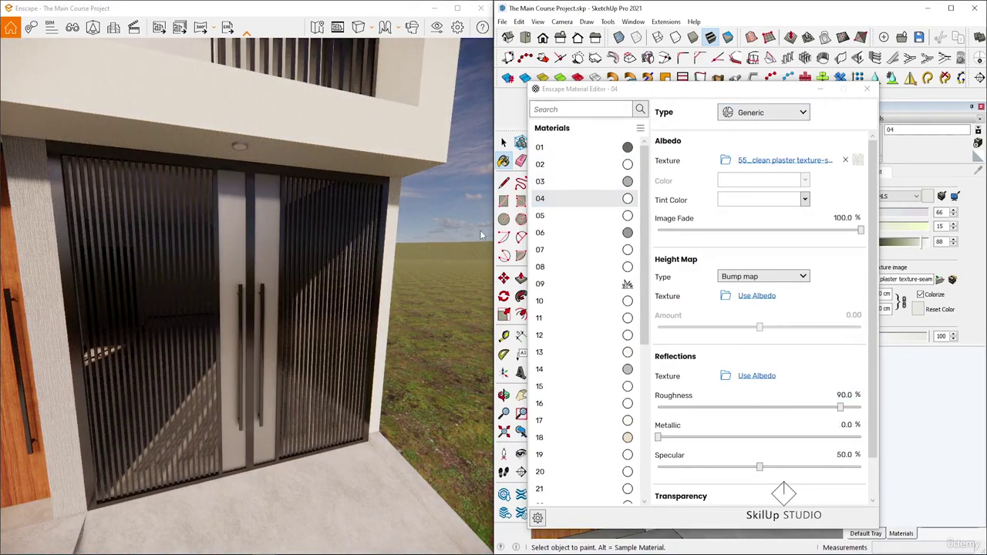
scroll(95, 166, "down", 3)
scroll(161, 164, "up", 5)
scroll(163, 166, "down", 5)
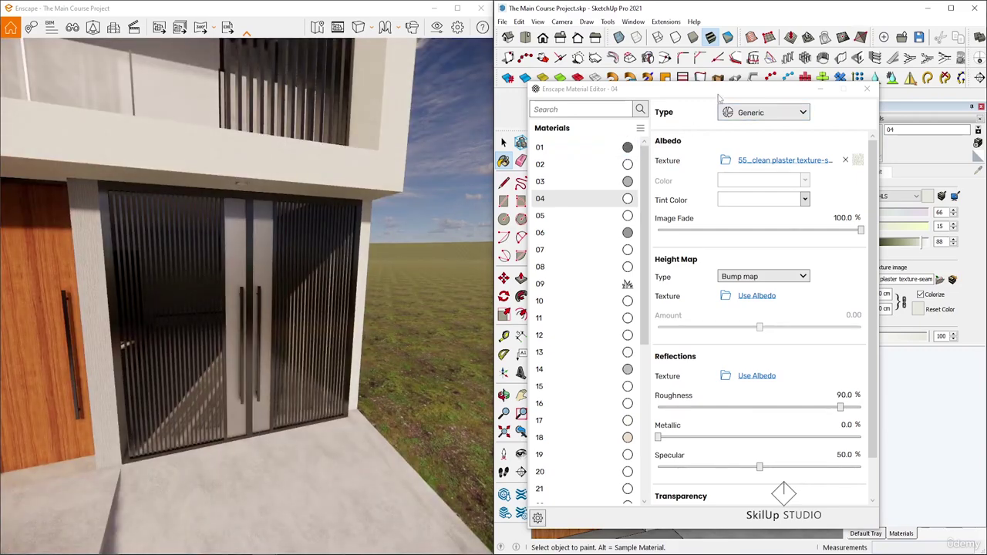
left_click_drag(716, 97, 382, 102)
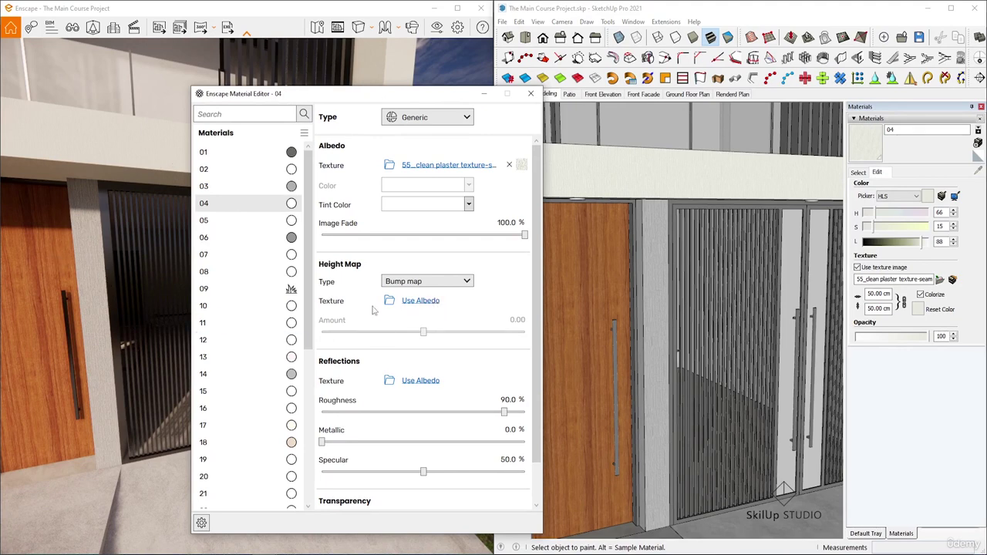
left_click(422, 307)
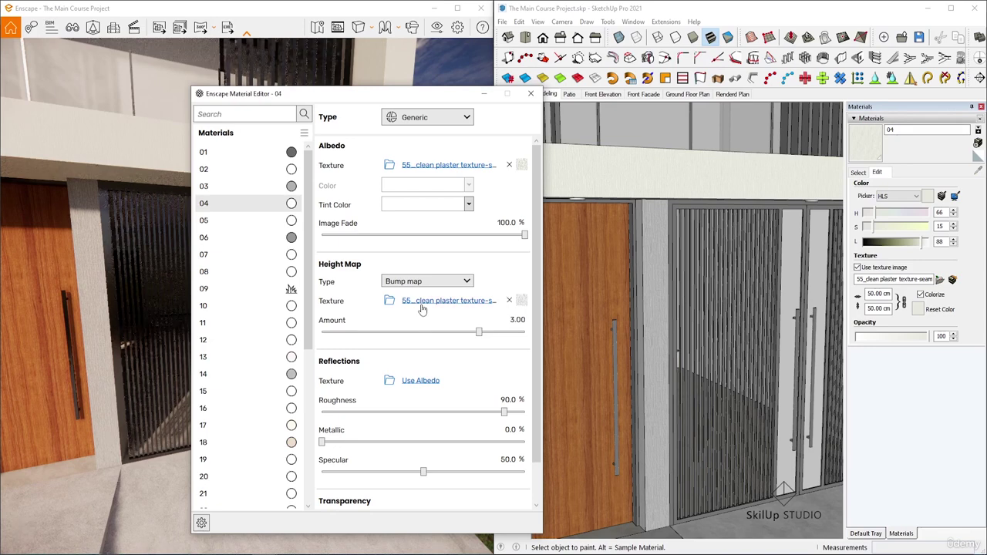
- Set the bump map amount of material 04 to 4.00 and its texture size in SketchUp to 80 cm
left_click(514, 321)
type("4")
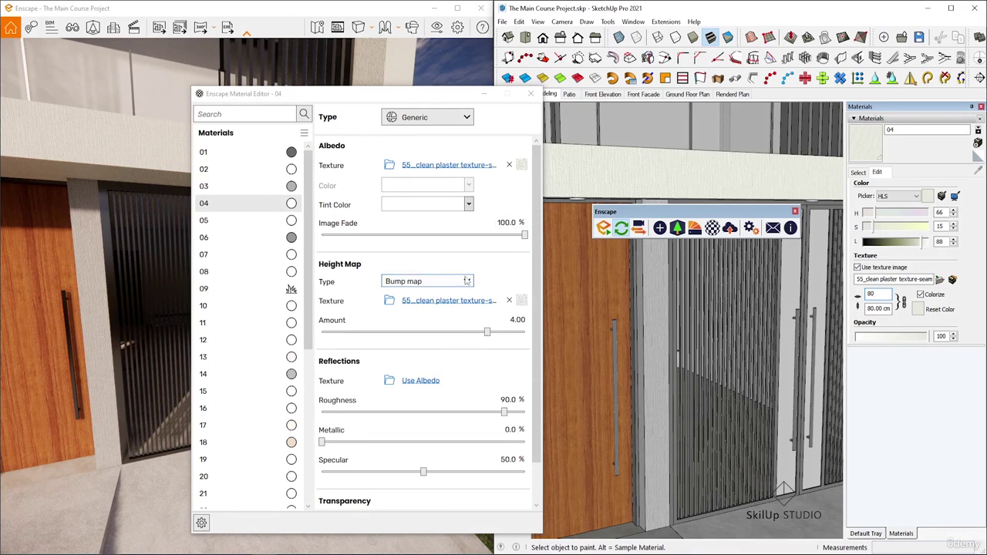
left_click(453, 98)
left_click_drag(453, 98, 461, 98)
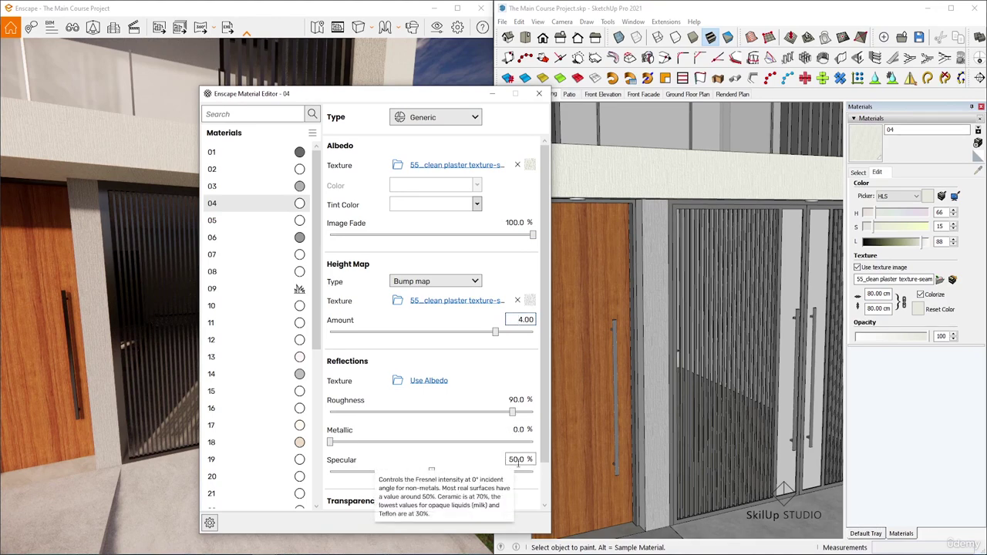
- Set the reflection roughness of material 04 to 80%
left_click(516, 399)
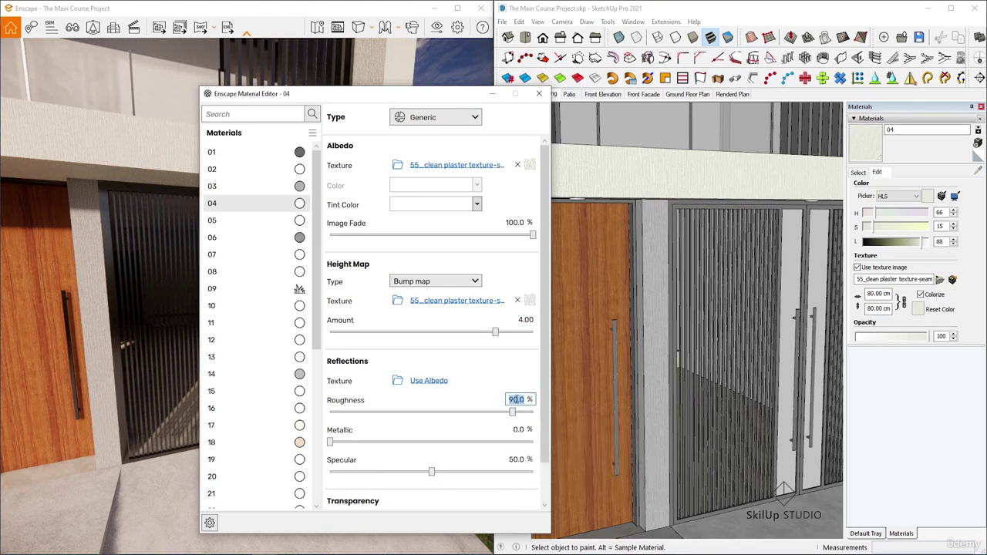
type("80")
key("Return")
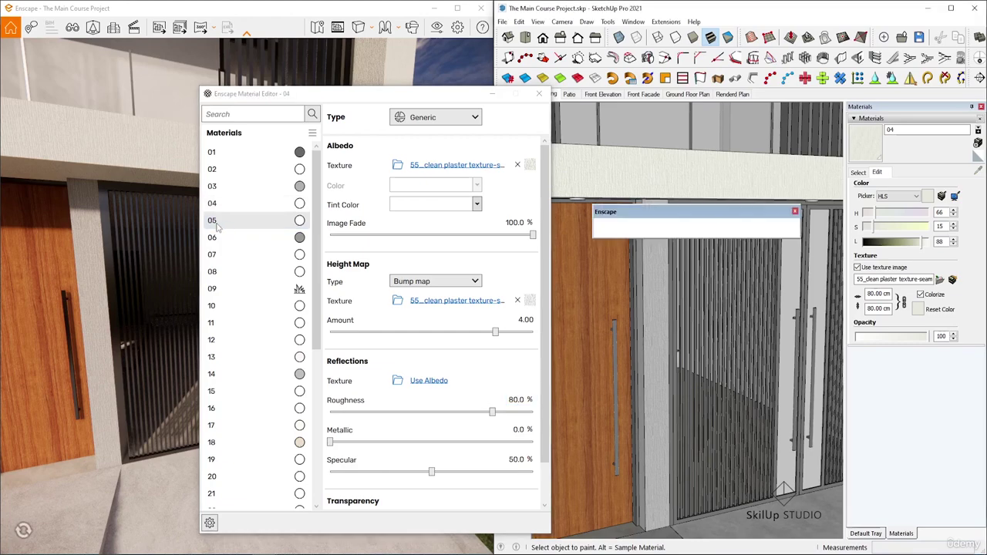
- Select material 05, inspect the wooden door's grain in the render, and switch the height map type to Normal map
left_click(215, 223)
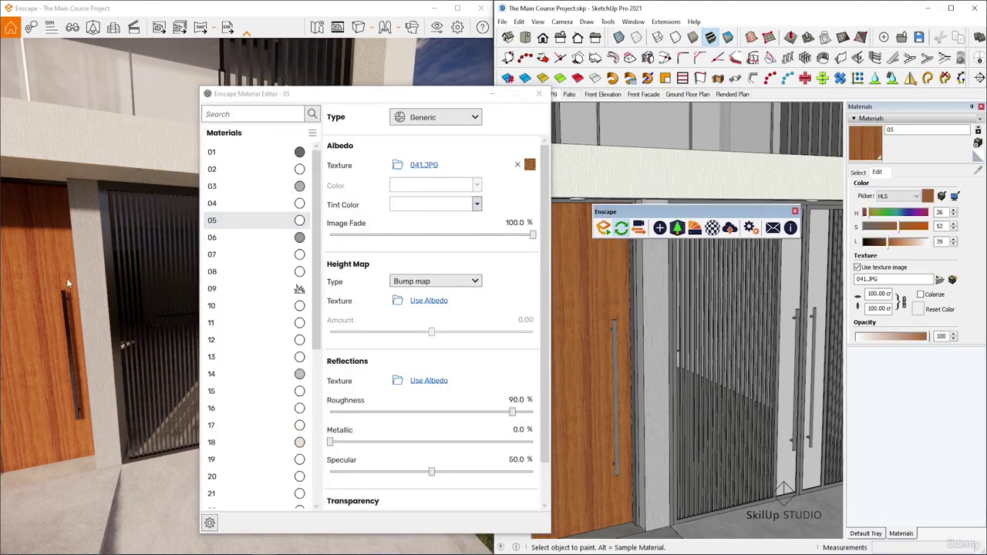
right_click_drag(66, 278, 64, 287)
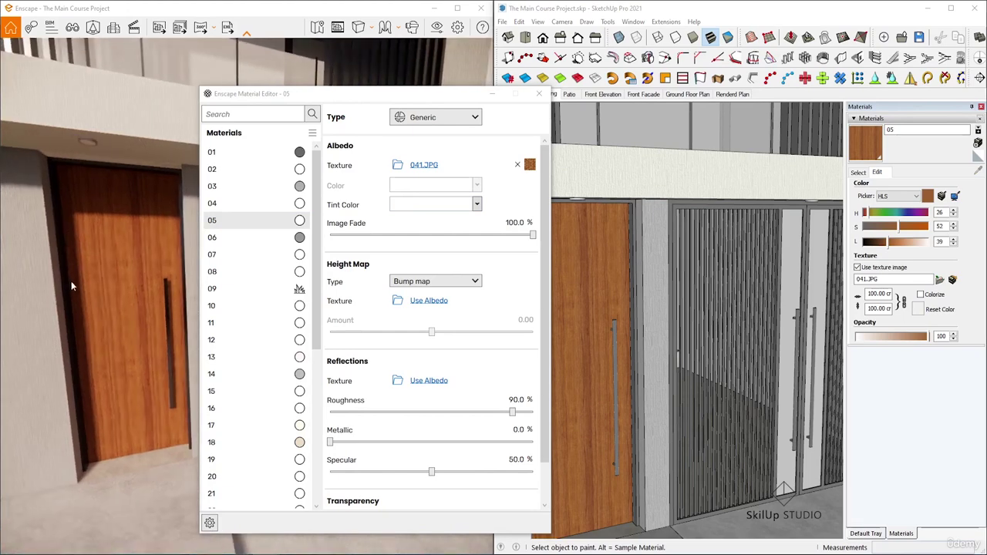
scroll(71, 280, "up", 3)
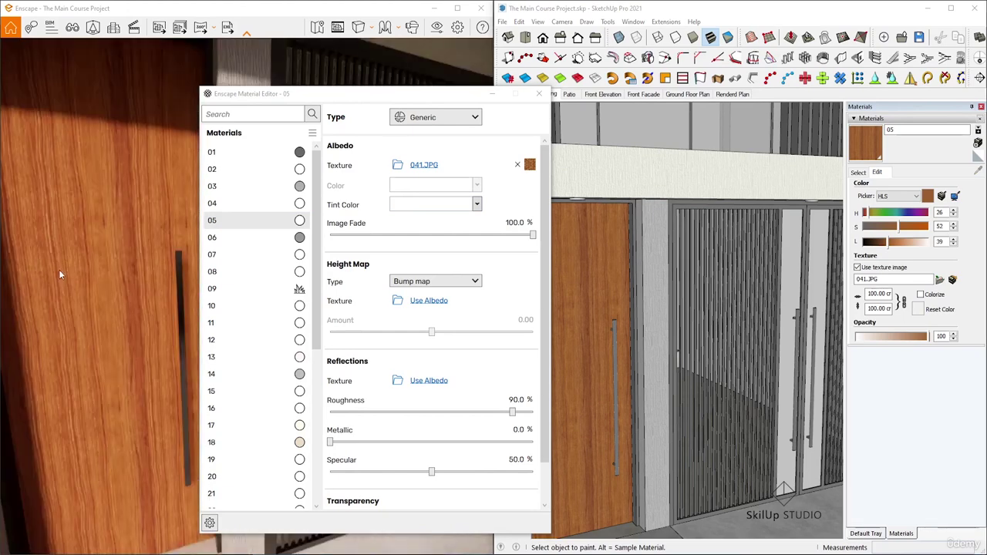
scroll(80, 255, "up", 2)
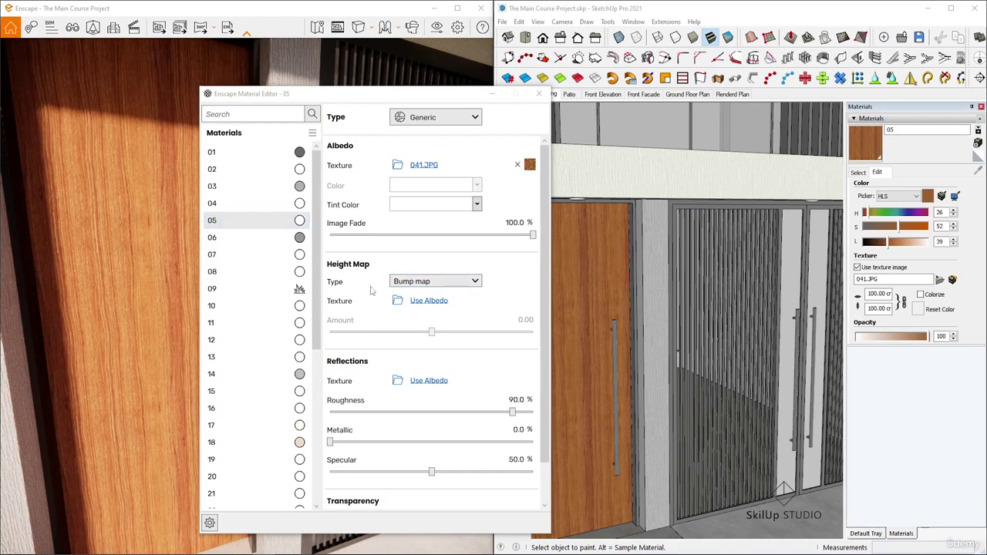
scroll(151, 236, "up", 2)
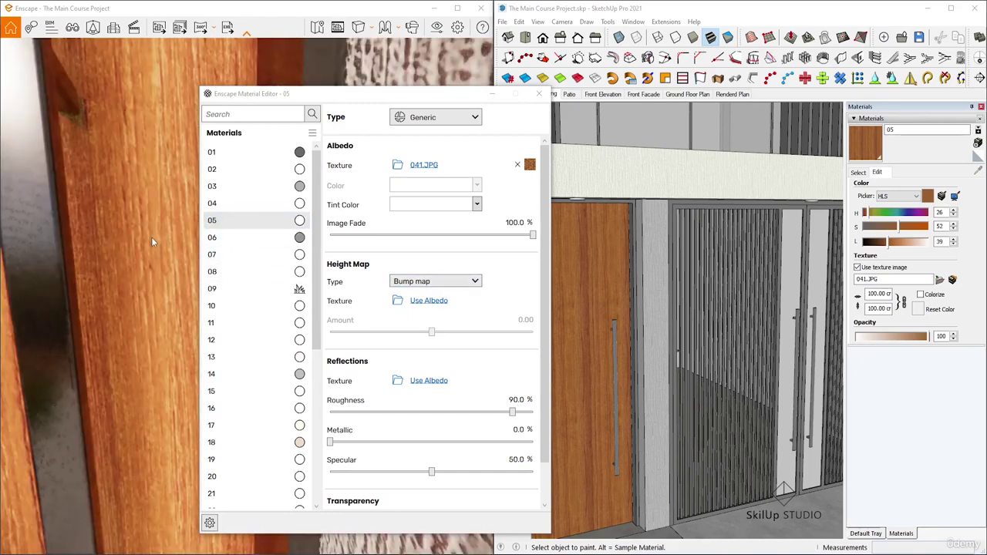
scroll(152, 239, "up", 2)
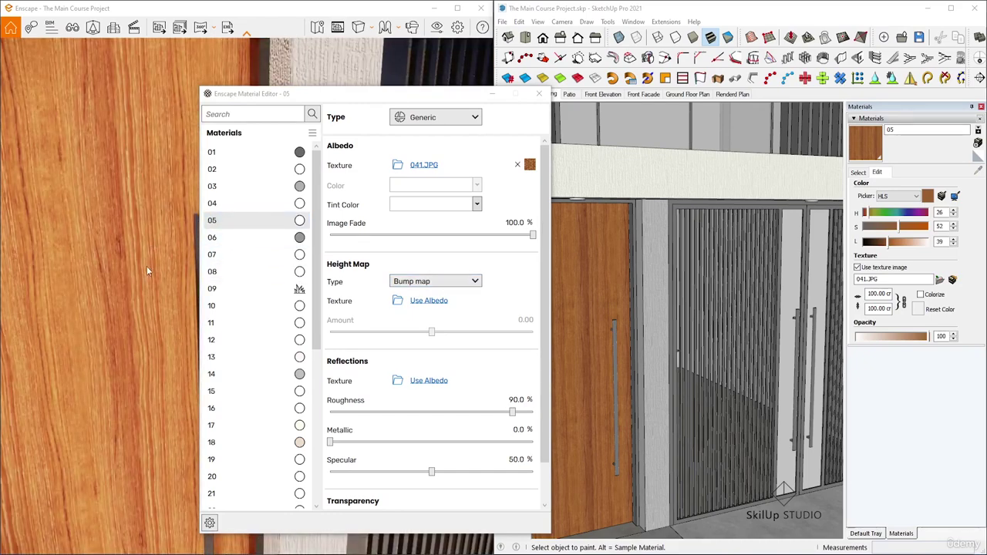
scroll(147, 268, "down", 2)
scroll(151, 268, "up", 2)
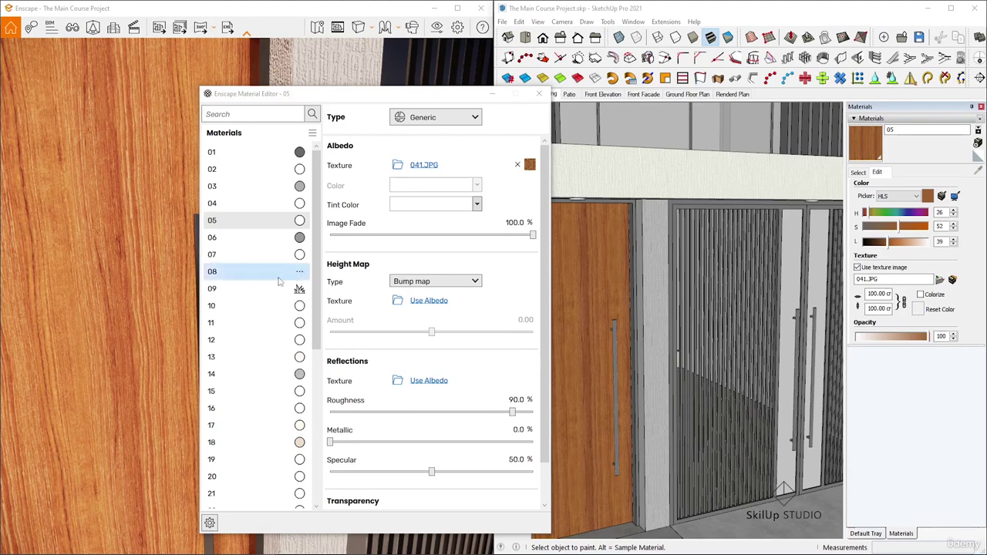
left_click(431, 282)
left_click(424, 306)
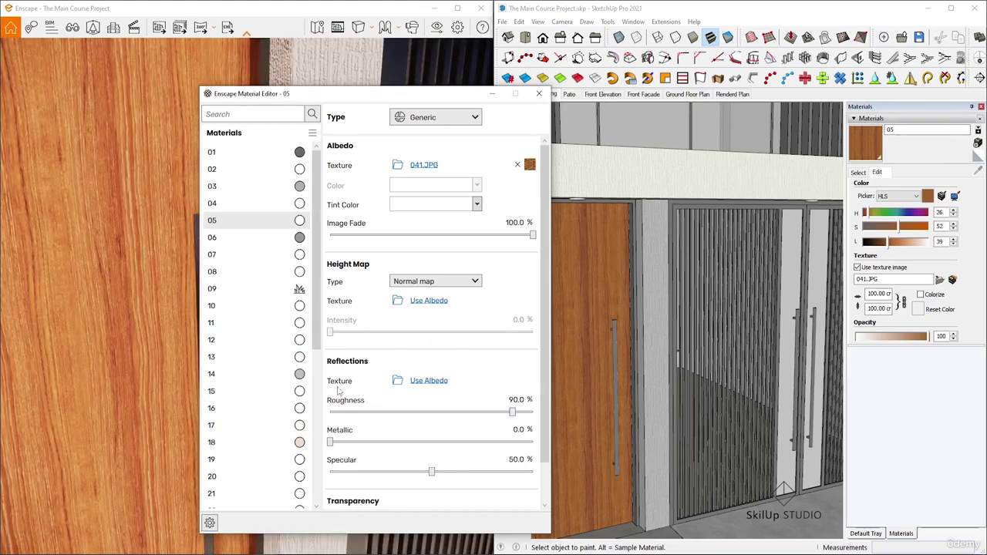
- Set the roughness of material 05 to 20% and check the wooden door's reflections in the render
double_click(516, 399)
type("20")
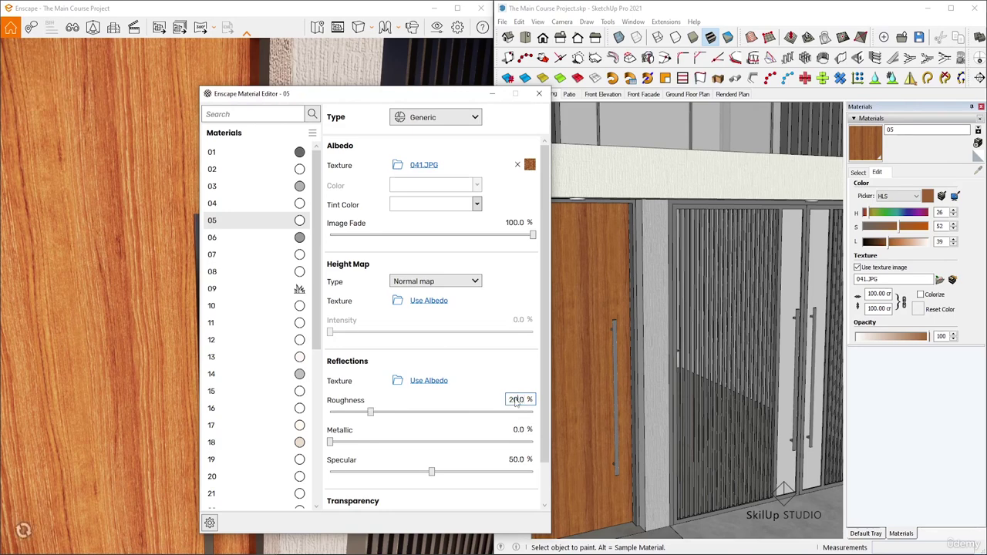
left_click(519, 460)
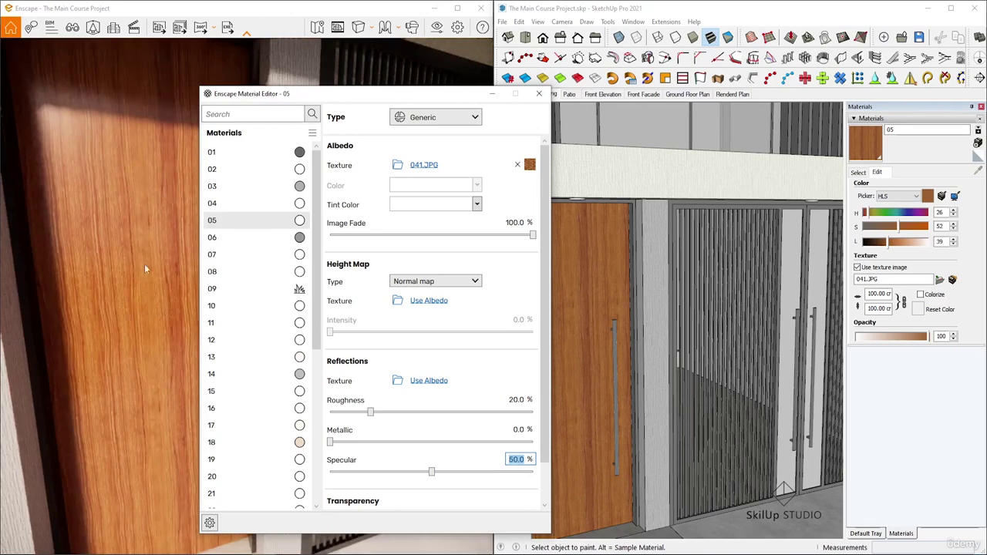
left_click(143, 213)
scroll(143, 213, "down", 5)
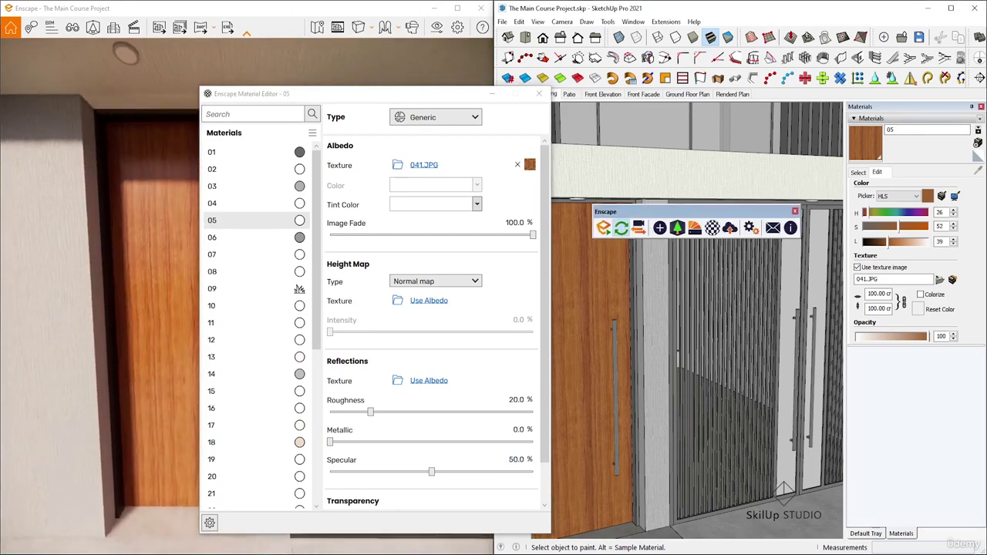
scroll(151, 213, "down", 3)
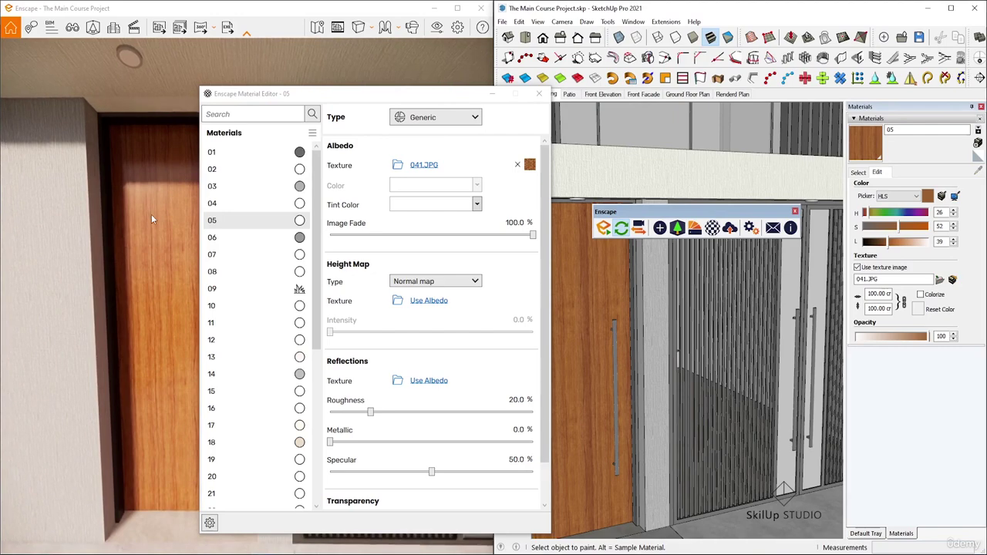
scroll(177, 236, "up", 5)
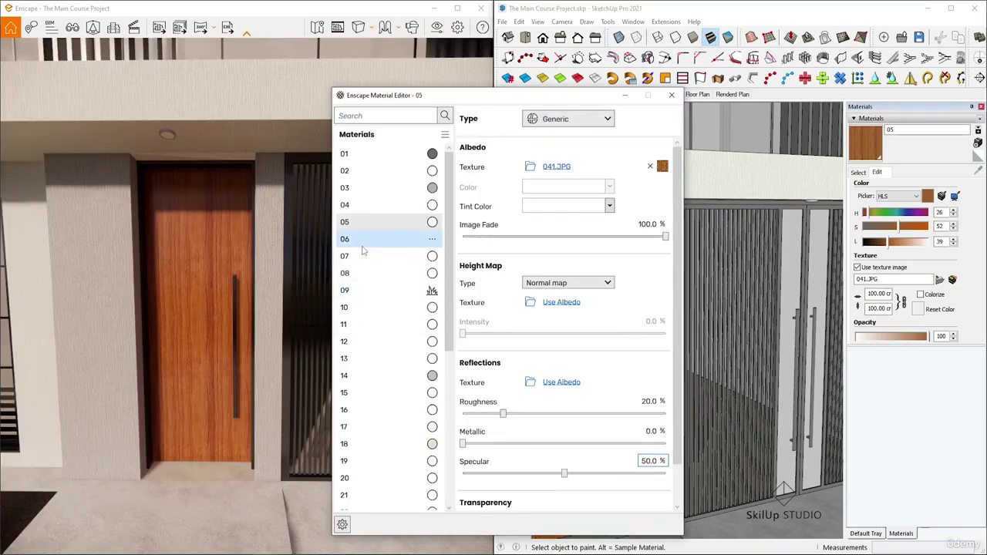
- Select material 06, find the window glass in the render, and set the reflection roughness to 10%
left_click(366, 243)
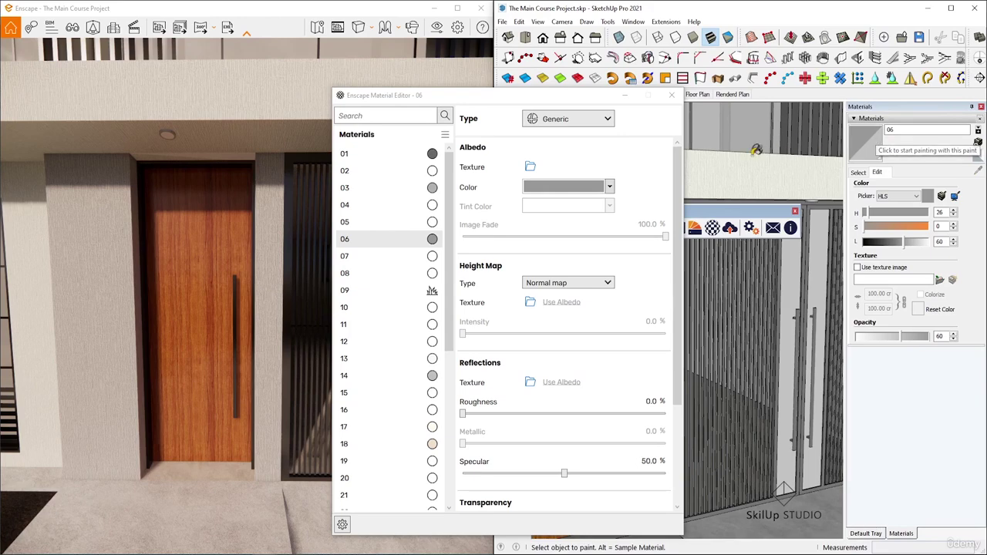
scroll(104, 303, "down", 3)
scroll(56, 300, "up", 4)
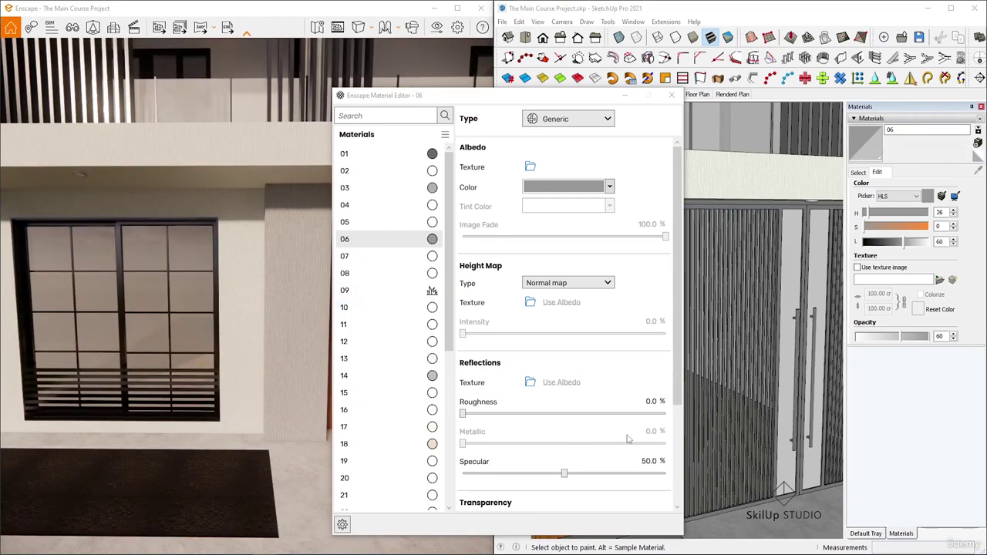
double_click(651, 400)
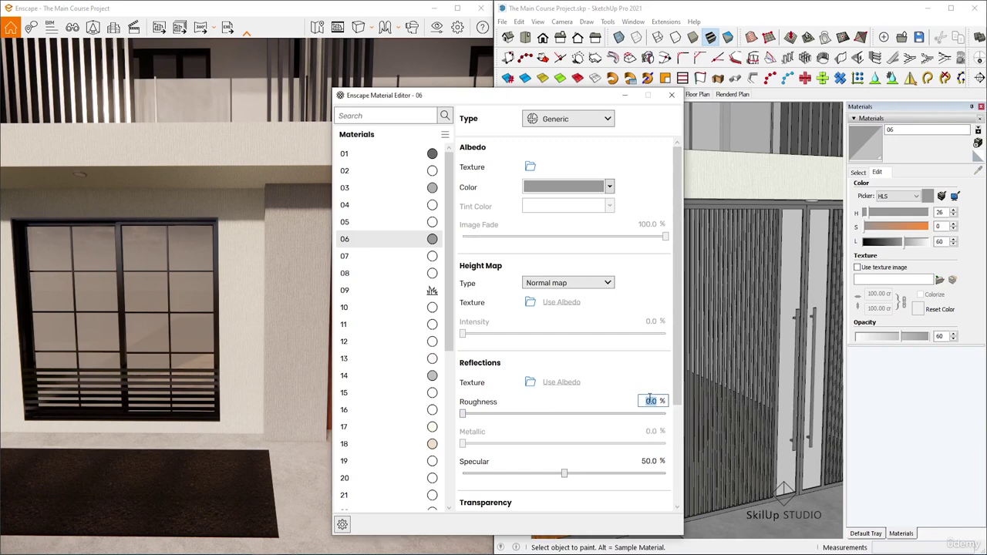
type("10")
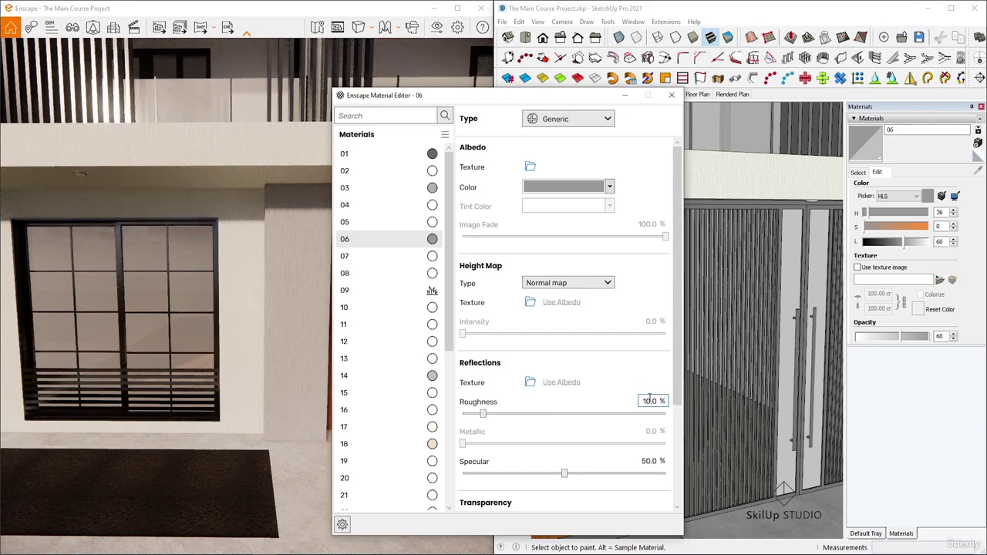
- Set the specular value of material 06 to 90% and review its transparency settings
double_click(652, 460)
type("3")
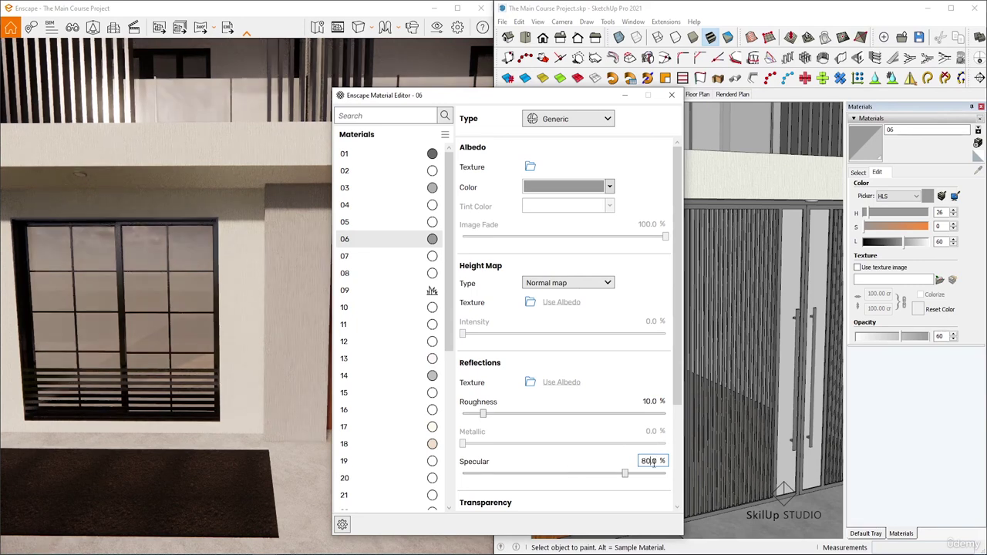
double_click(645, 460)
type("9")
key("Return")
scroll(593, 420, "down", 3)
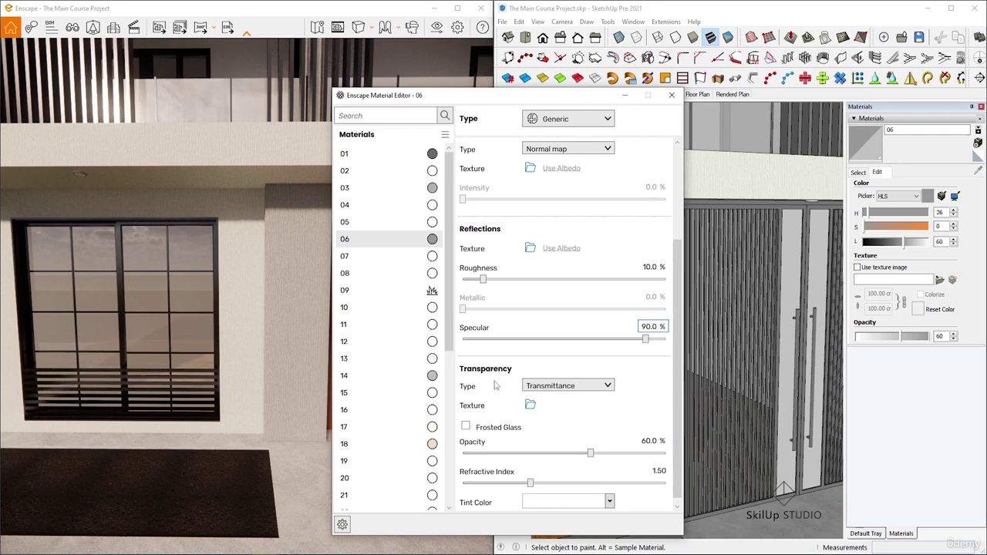
mouse_move(497, 391)
- Give material 07 a bump map from its concrete albedo texture with an amount of 2.00
left_click(375, 259)
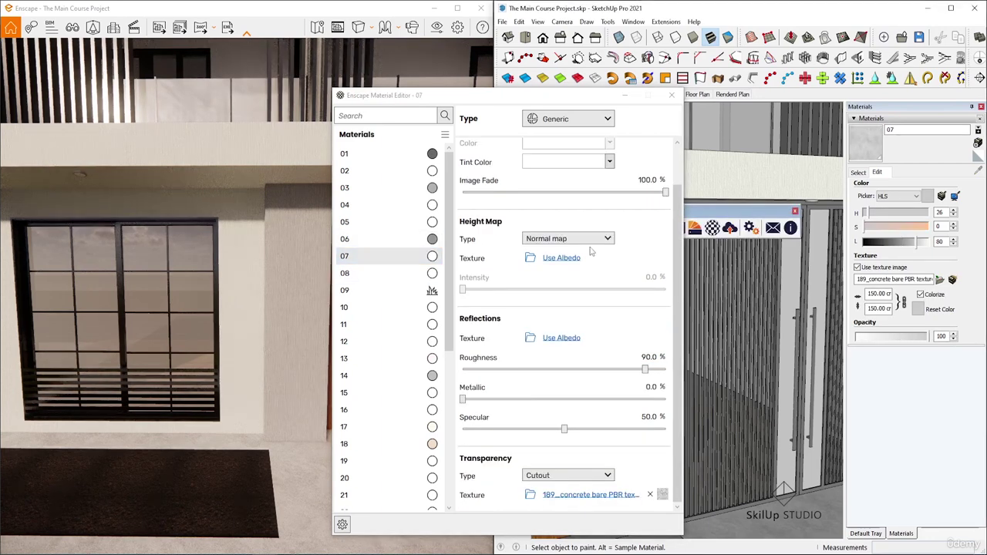
scroll(594, 249, "up", 3)
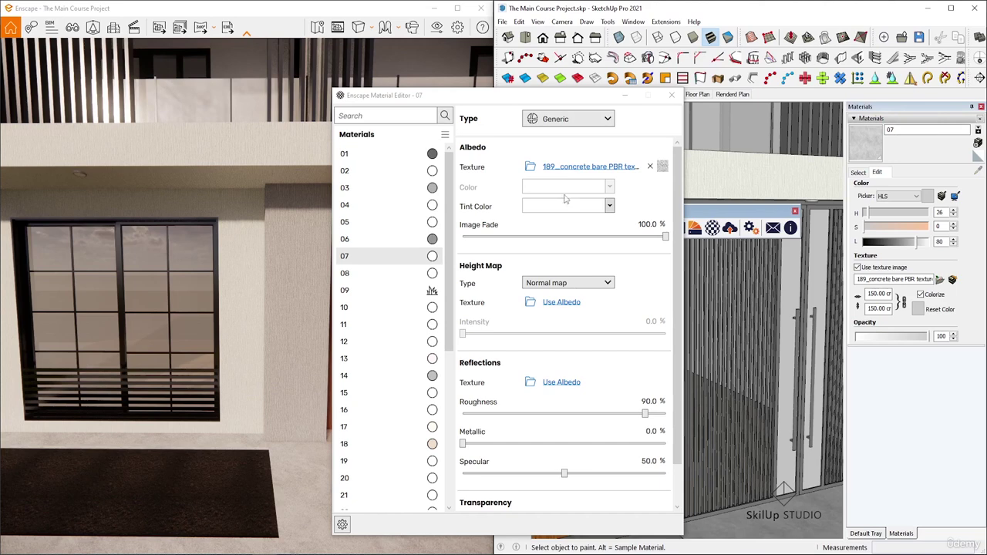
left_click(590, 288)
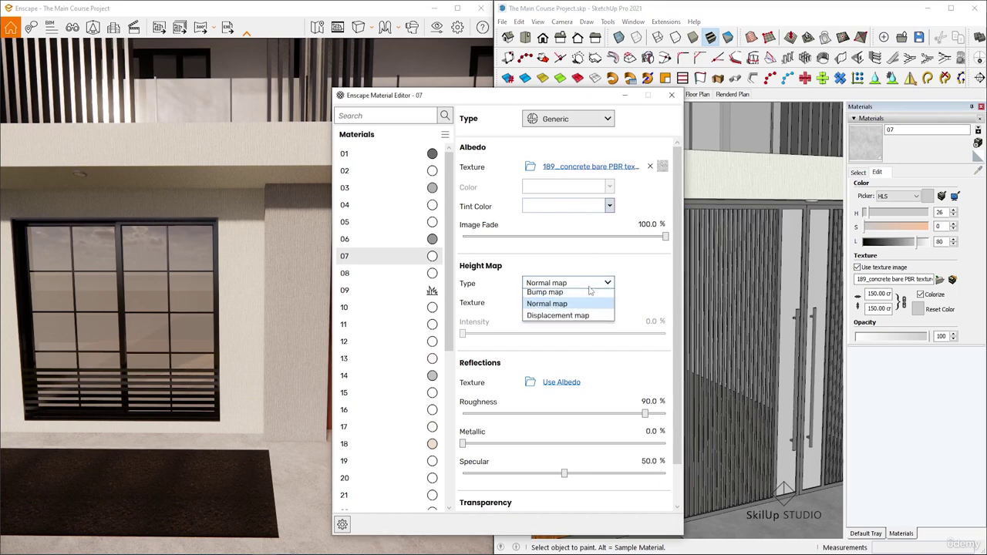
left_click(590, 291)
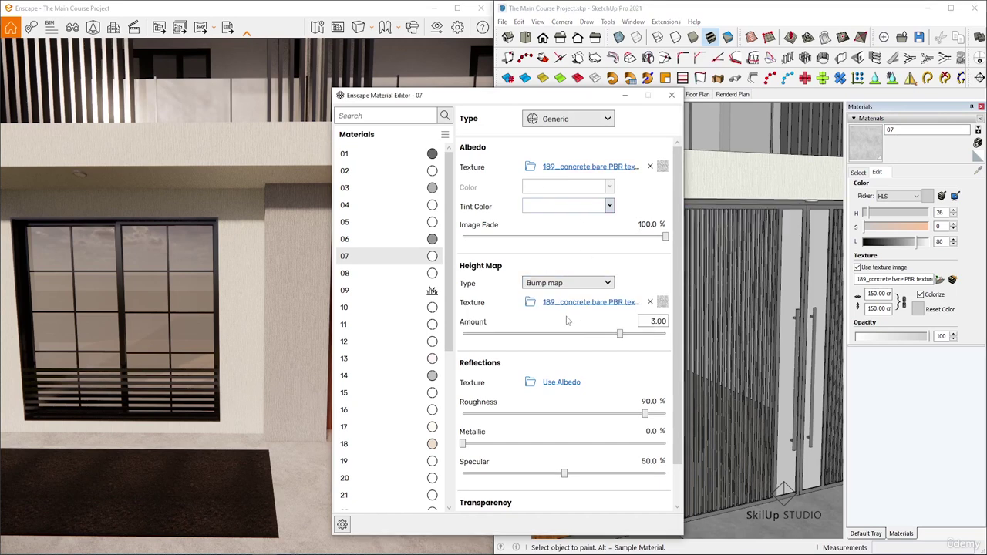
double_click(655, 321)
type("2")
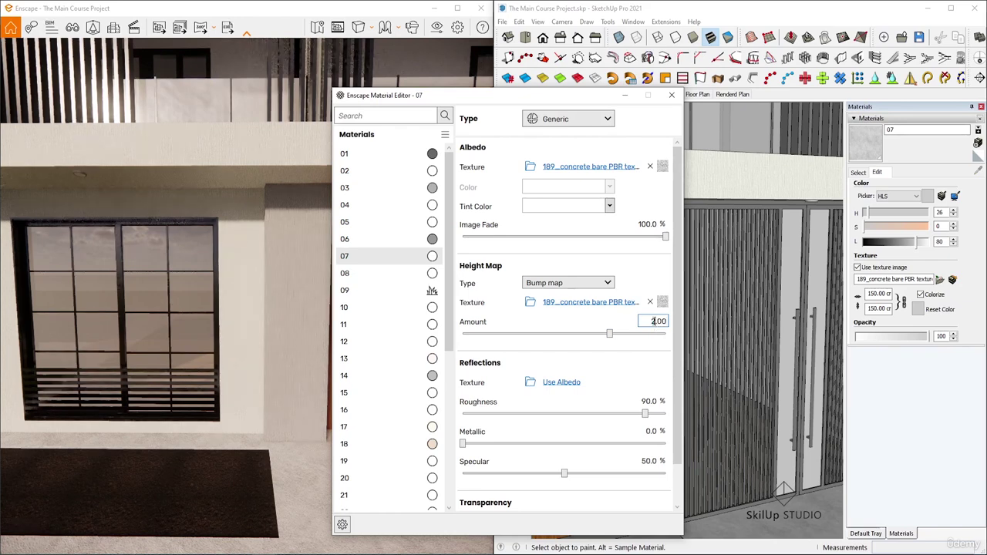
key("Return")
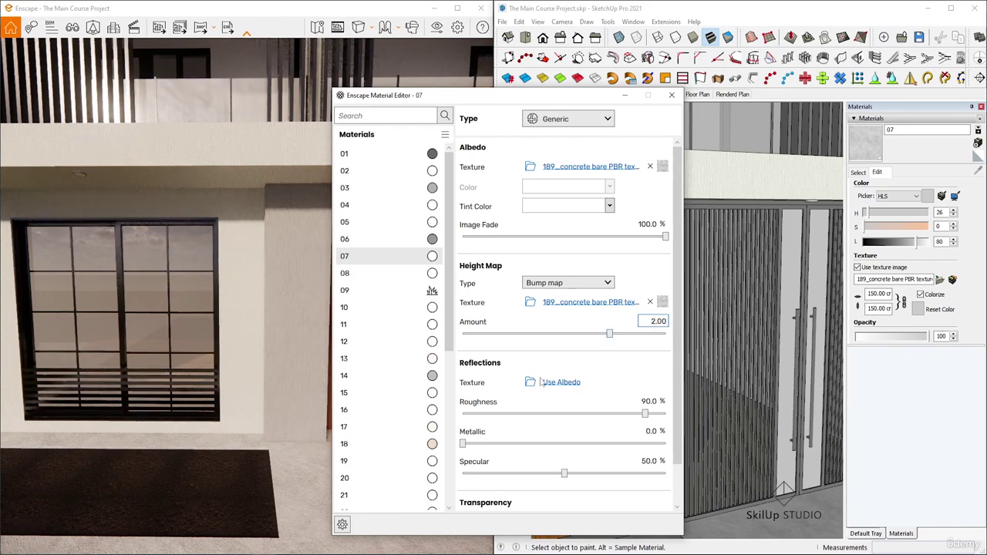
- Set the reflection roughness of material 07 to 50%
double_click(648, 401)
type("50")
key("Return")
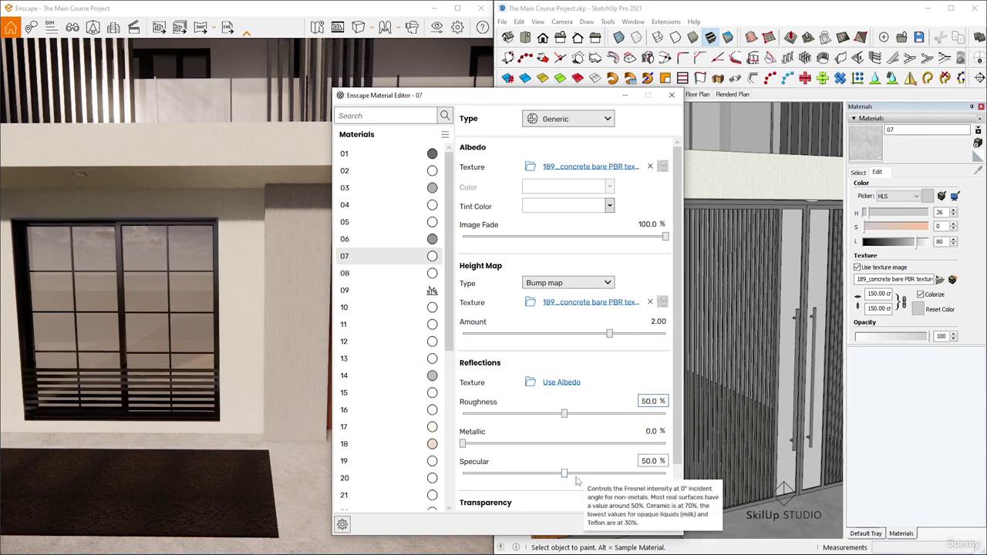
- Use the albedo texture soil.jpg as the bump map of material 08 with an amount of 3.00
left_click(361, 273)
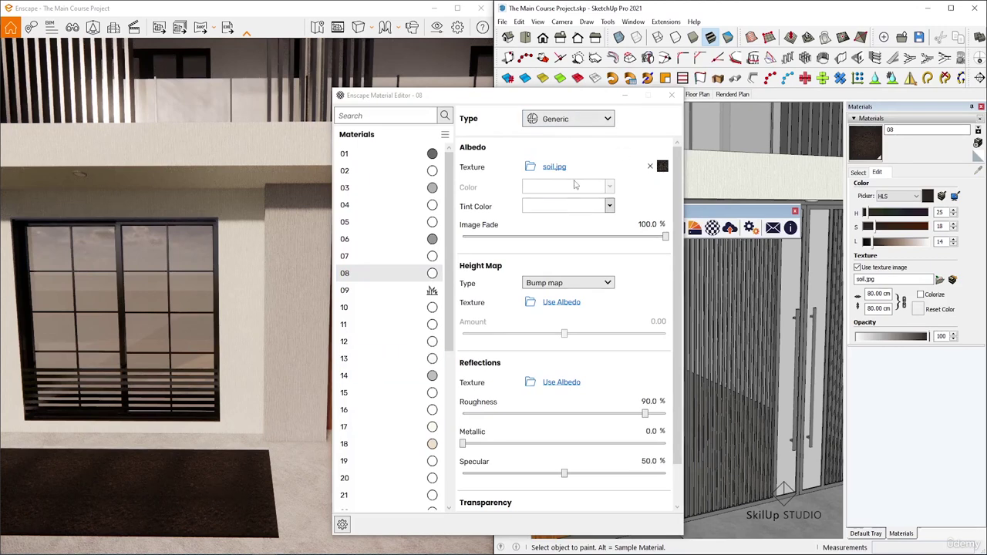
left_click(561, 303)
left_click(660, 320)
type("3")
key("Return")
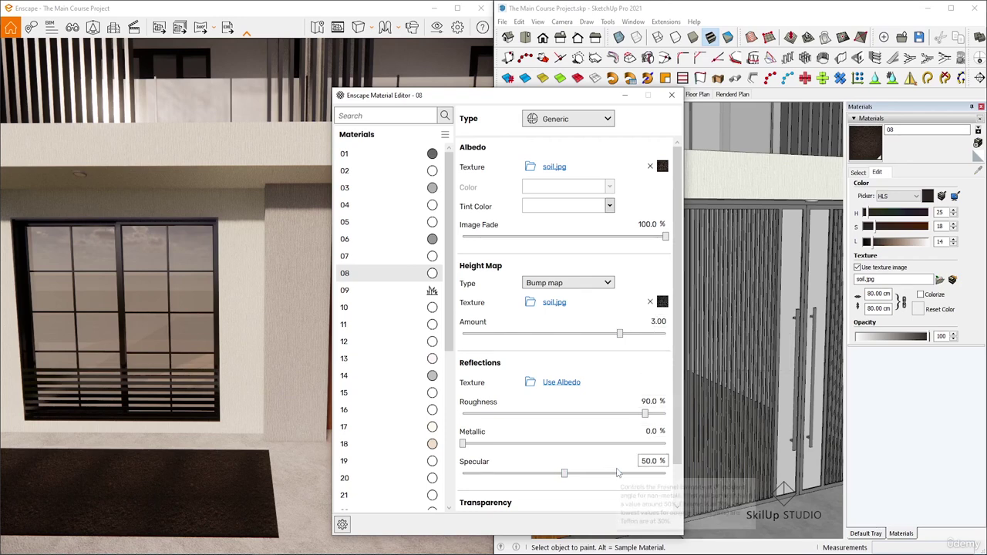
- Select material 09 and examine the lawn's grass from near and far around the entrance steps in the render
left_click(379, 295)
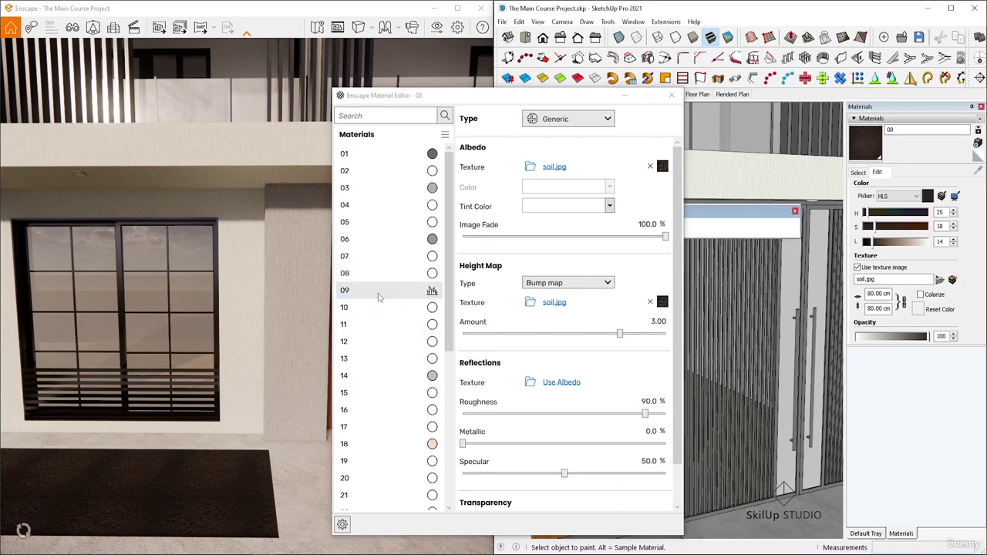
scroll(262, 438, "down", 5)
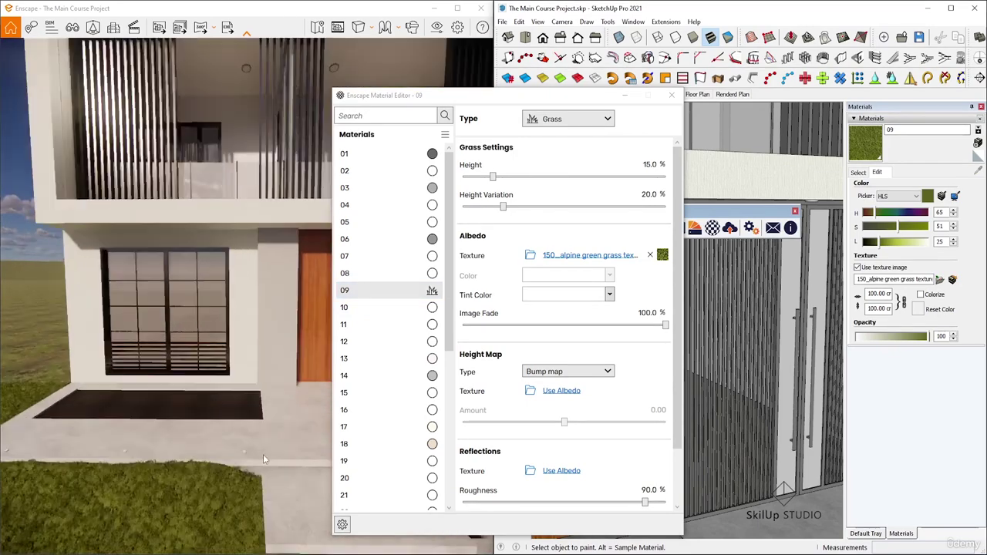
scroll(263, 454, "up", 3)
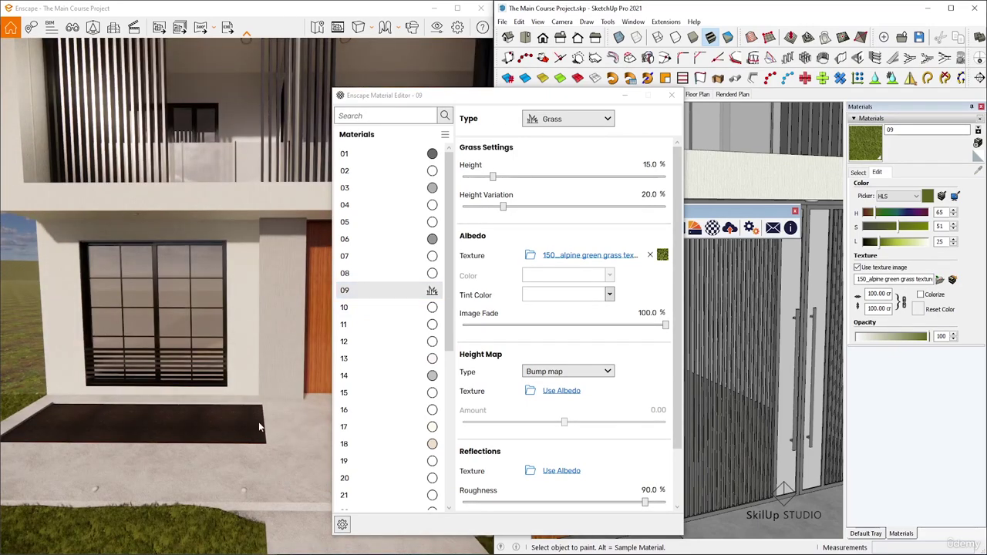
scroll(172, 455, "up", 4)
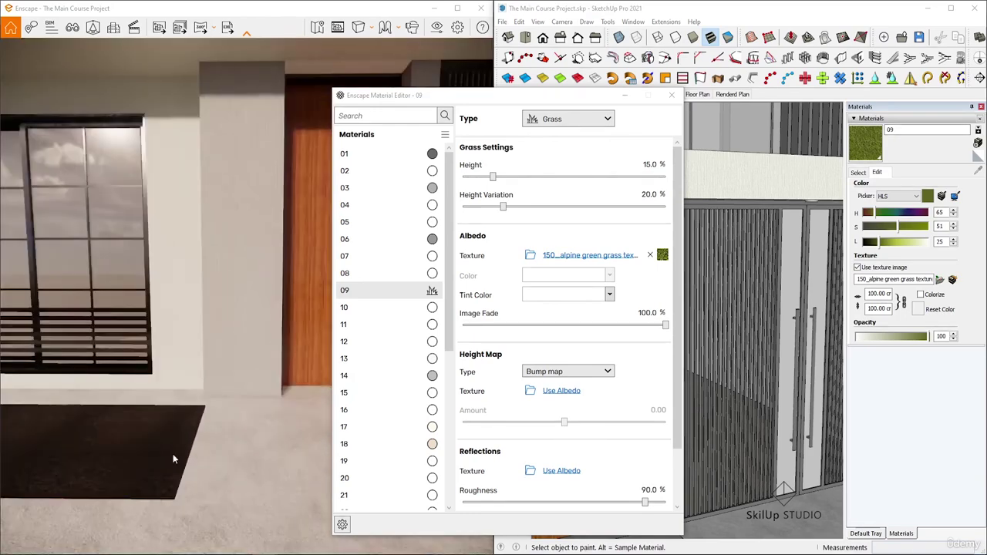
mouse_move(172, 459)
left_mouse_down()
mouse_move(175, 440)
mouse_move(179, 471)
left_mouse_up()
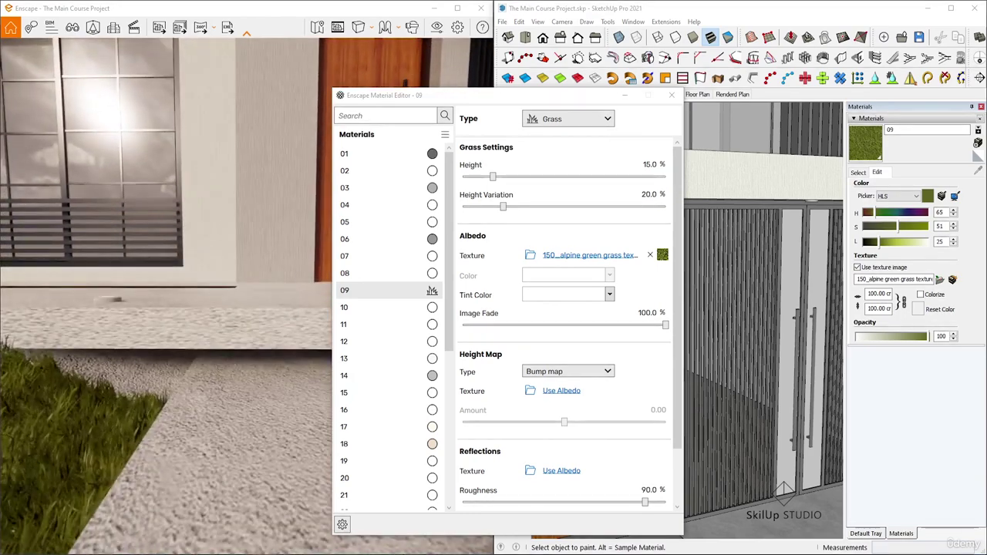
scroll(144, 434, "up", 3)
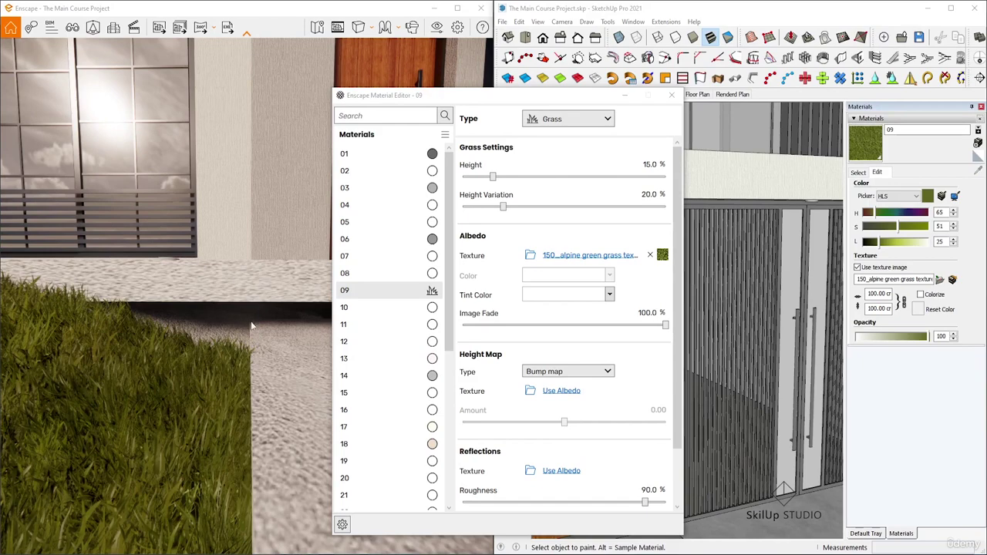
scroll(194, 318, "down", 5)
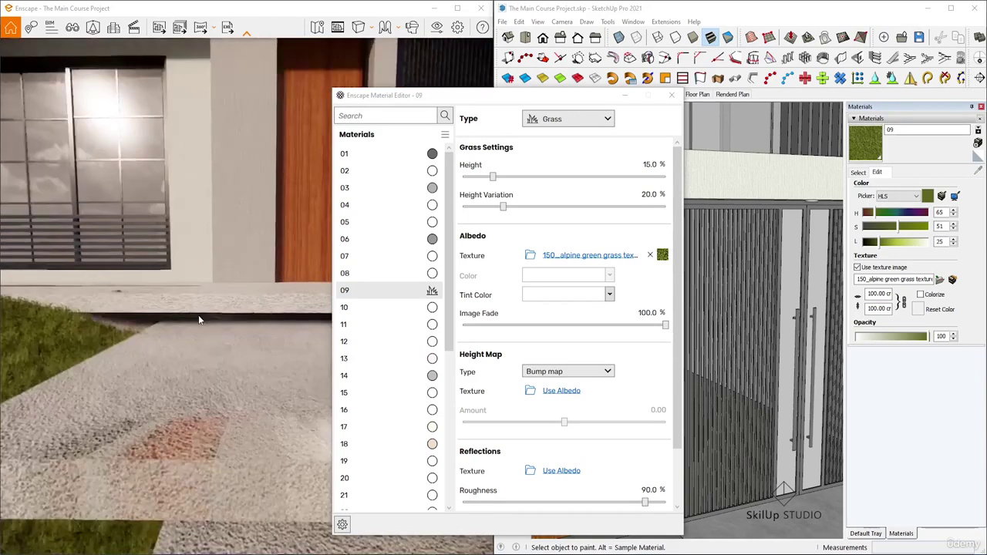
scroll(259, 324, "up", 3)
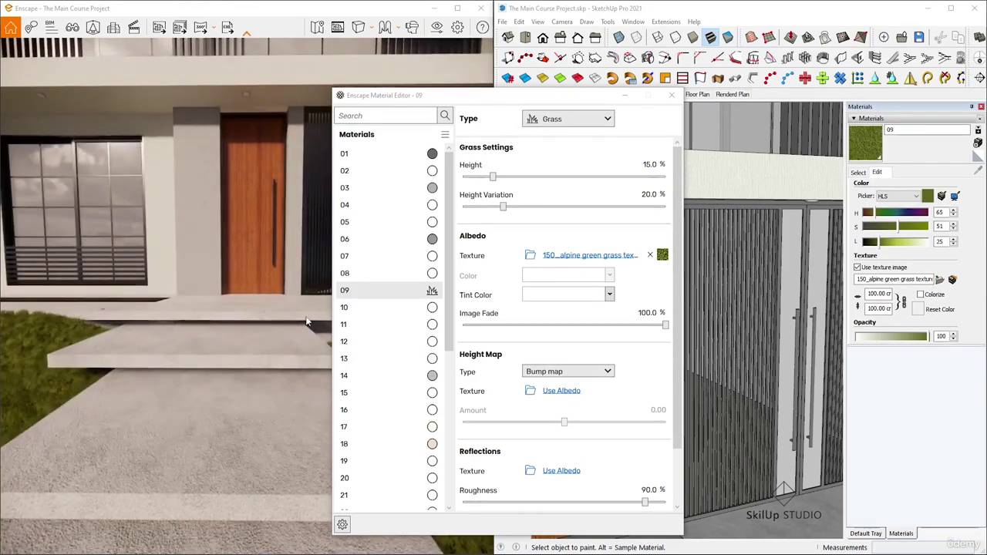
scroll(258, 324, "up", 3)
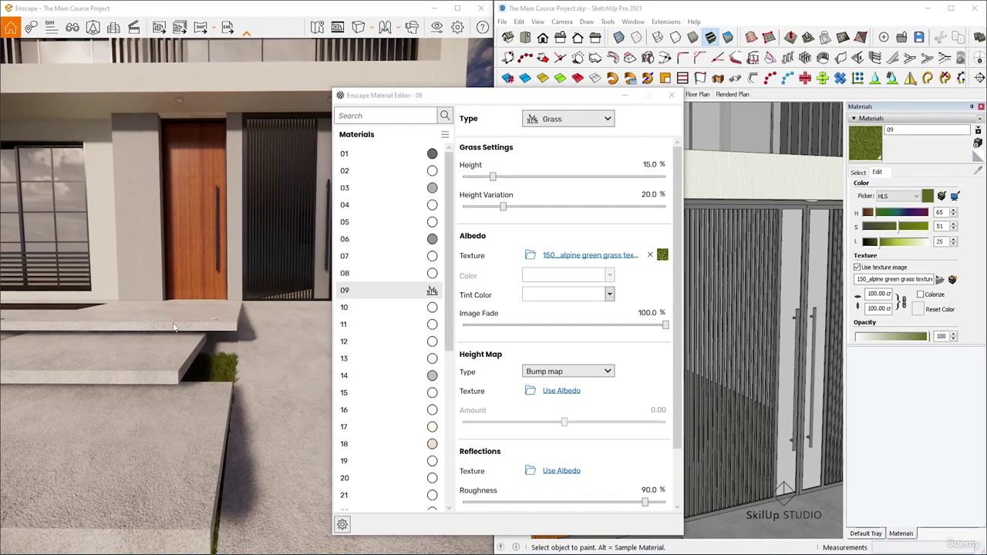
scroll(177, 340, "up", 3)
scroll(174, 335, "up", 3)
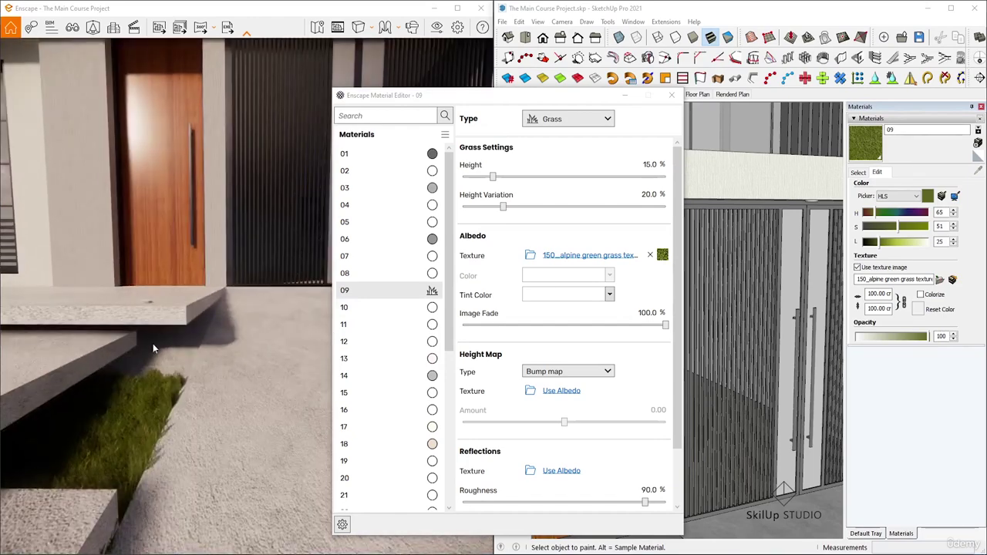
scroll(150, 339, "up", 3)
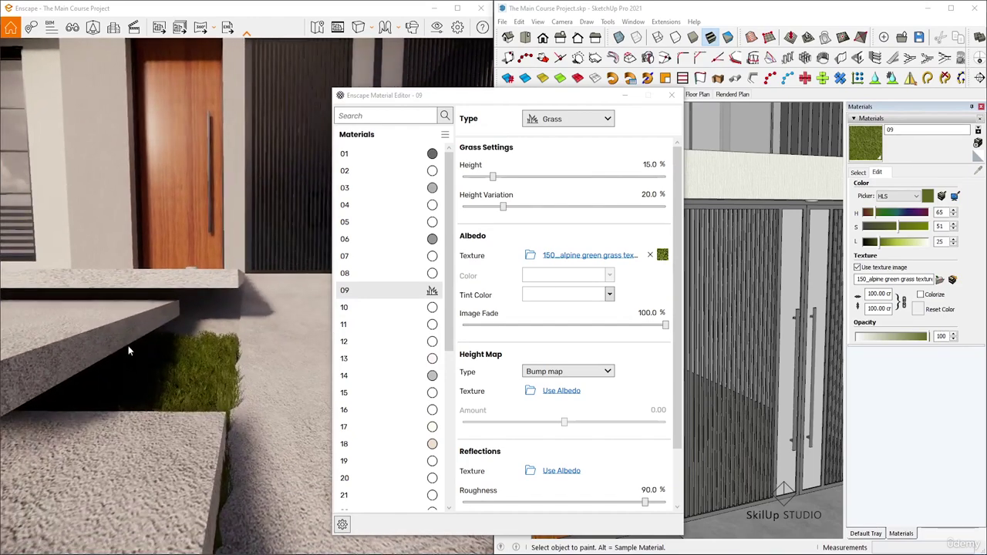
scroll(128, 345, "up", 3)
scroll(135, 340, "down", 6)
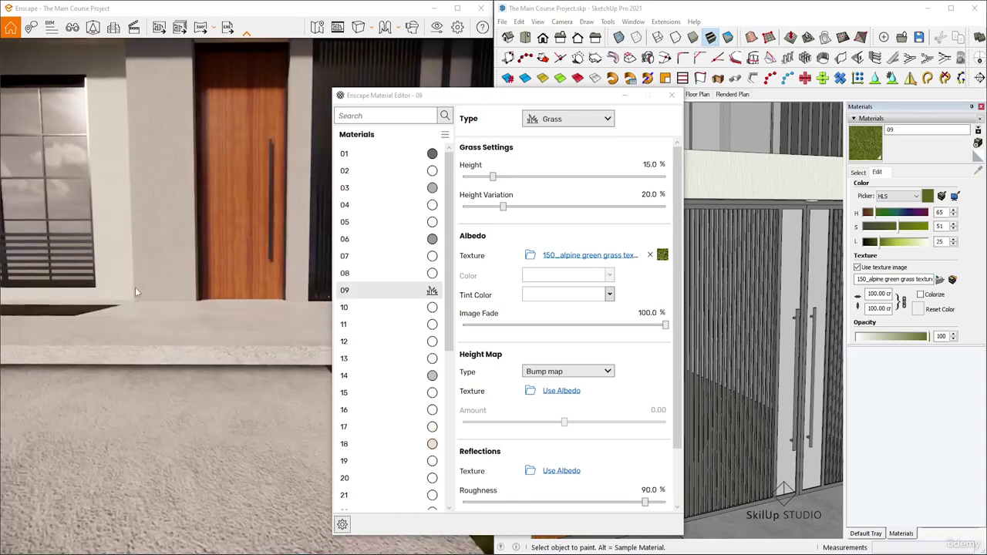
scroll(151, 334, "down", 6)
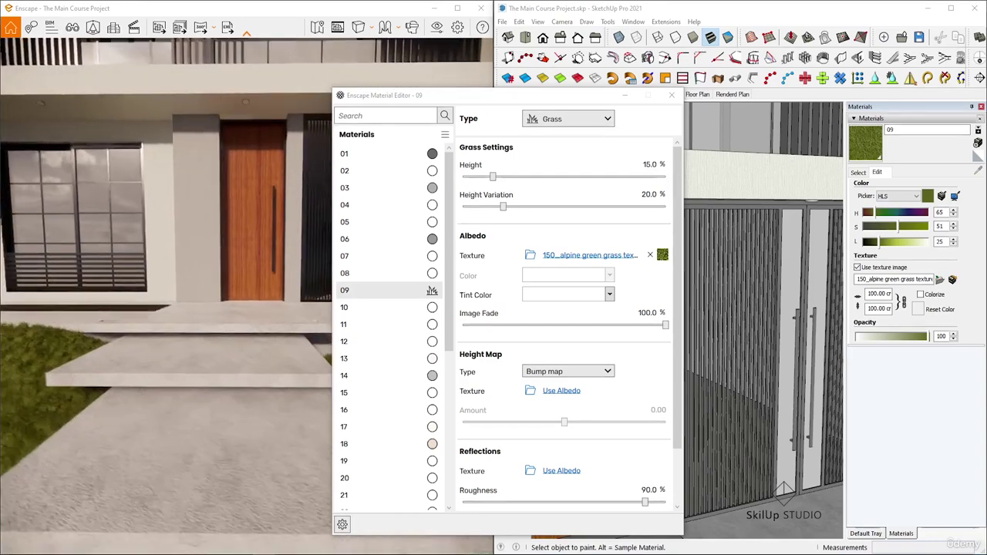
middle_click_drag(146, 332, 156, 333)
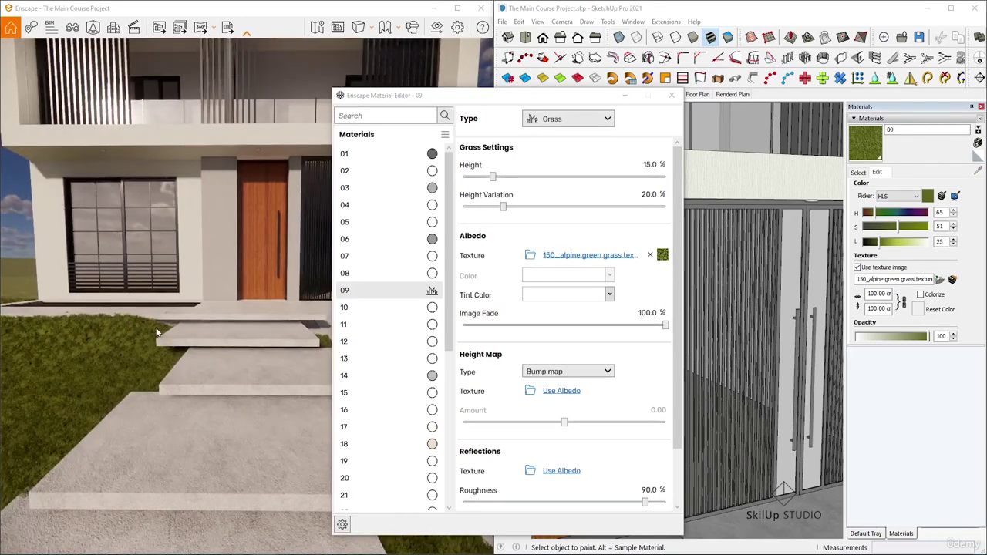